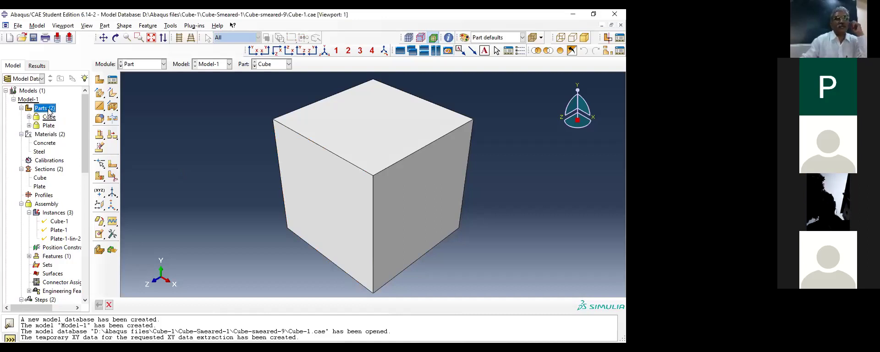
Create a 3D deformable solid extrusion part and sketch its section as a rectangle from 0,0 to 150,150
double_click(49, 109)
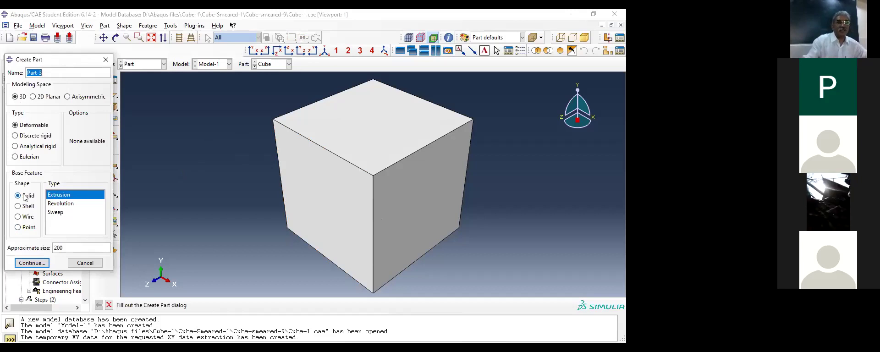
click(39, 265)
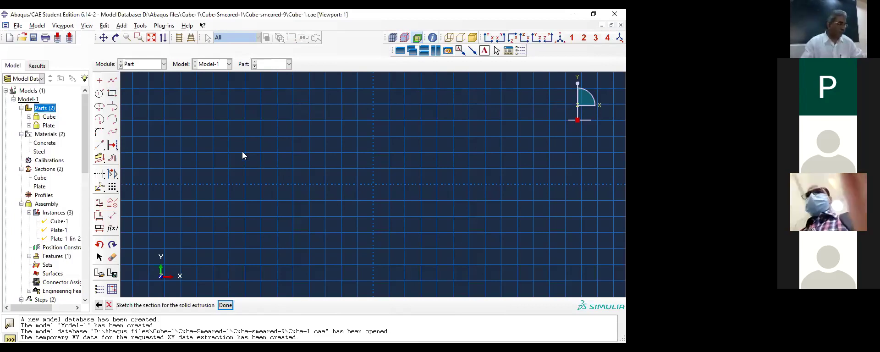
click(111, 94)
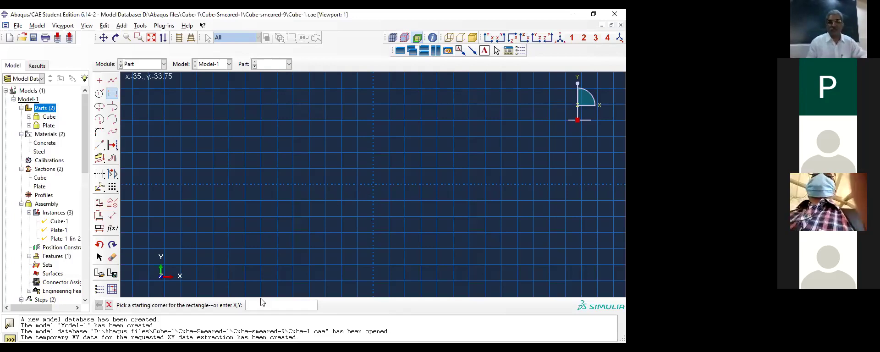
text(,0)
key(Return)
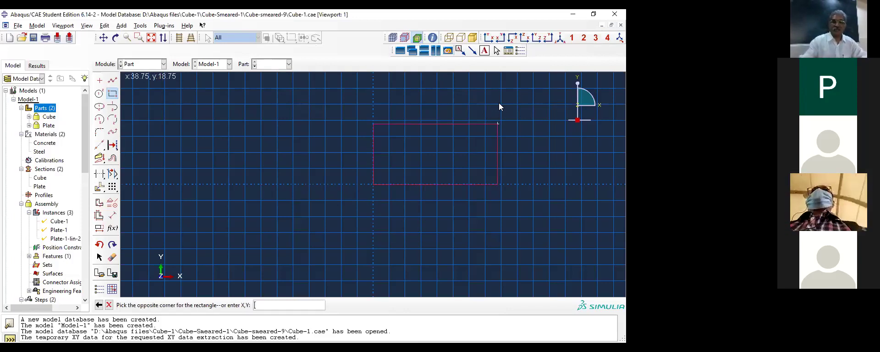
text(150,150)
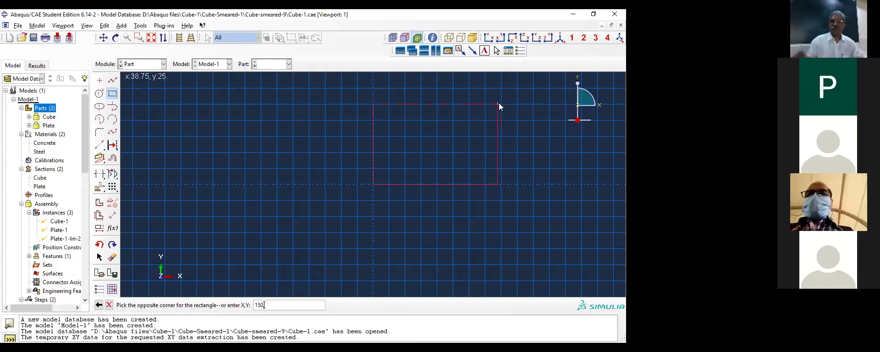
key(Return)
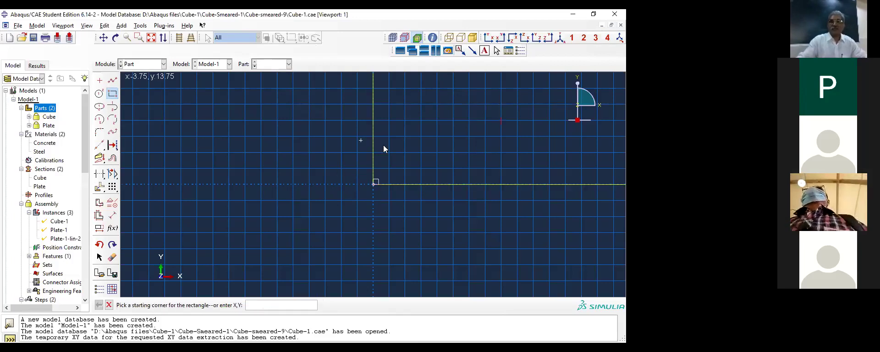
click(150, 40)
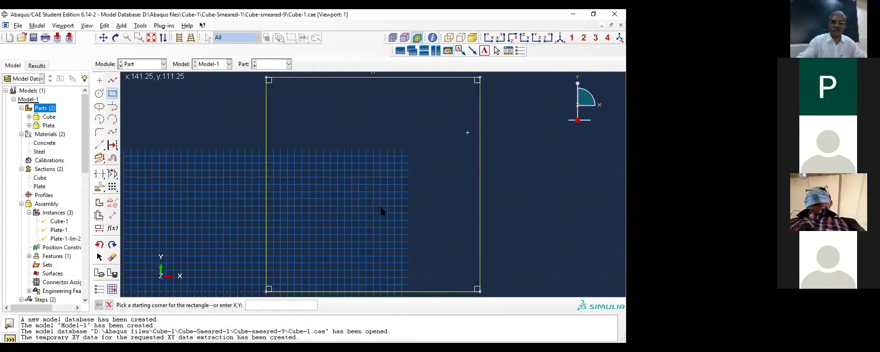
Finish the section sketch and extrude it to a depth of 150
click(110, 305)
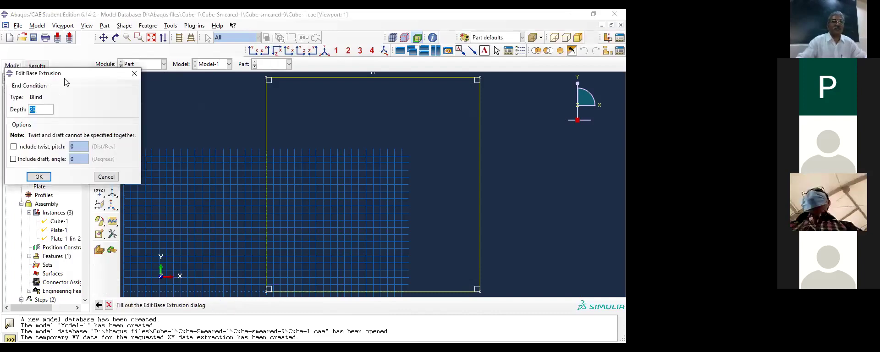
text(150)
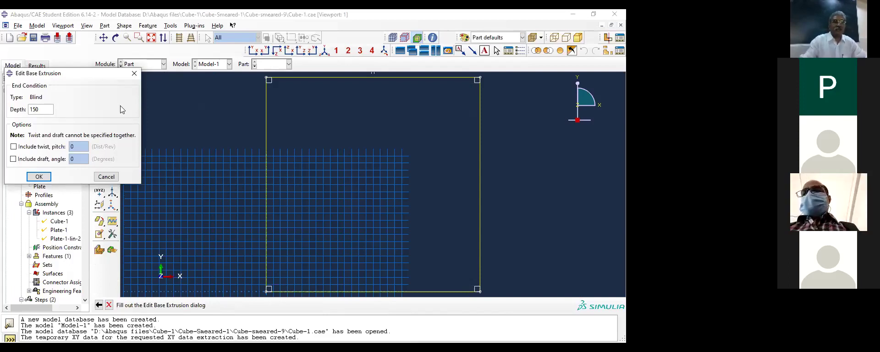
click(40, 178)
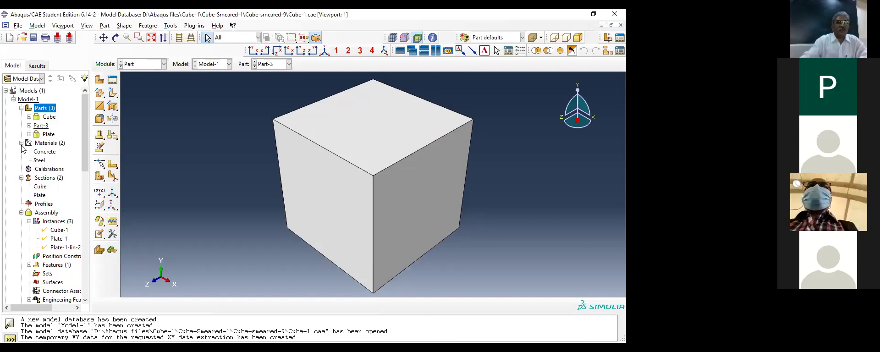
Open the Concrete material definition and examine its Elastic properties
double_click(49, 144)
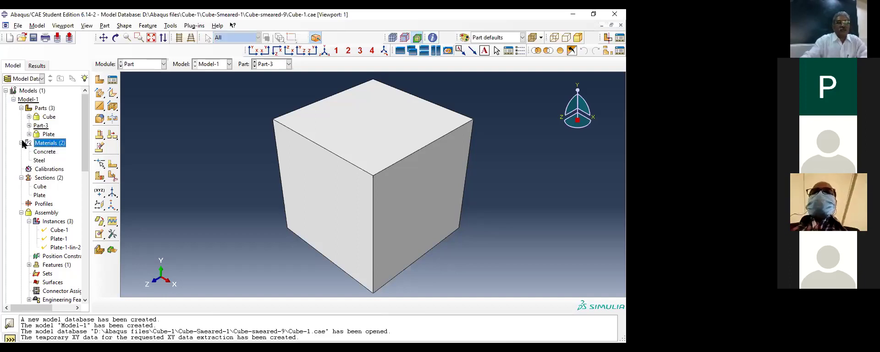
click(45, 152)
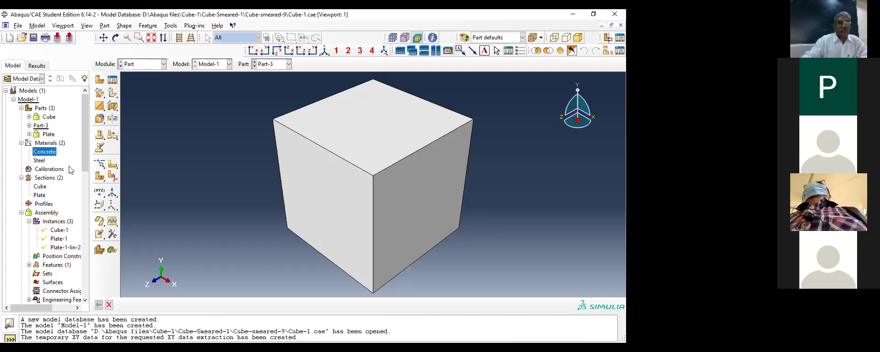
right_click(46, 152)
click(202, 184)
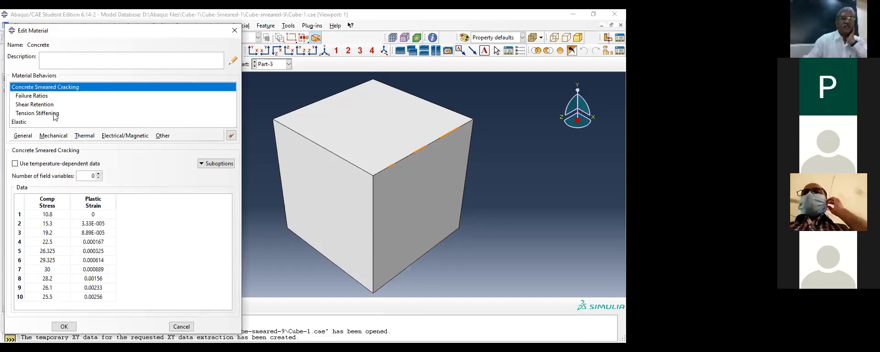
click(20, 122)
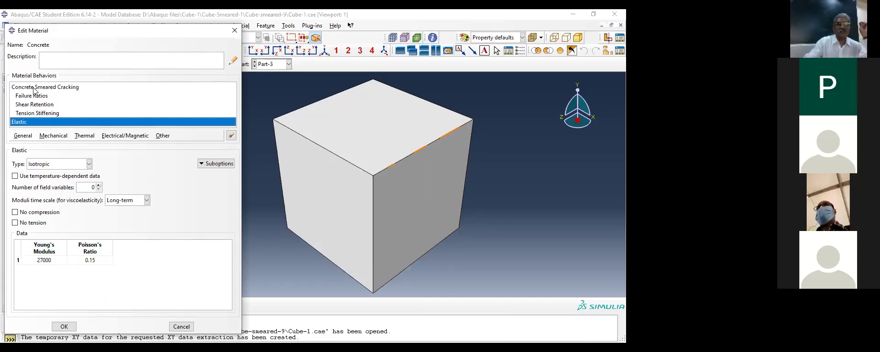
Examine the plasticity models offered for Concrete and review the Concrete Smeared Cracking stress-strain table
click(64, 137)
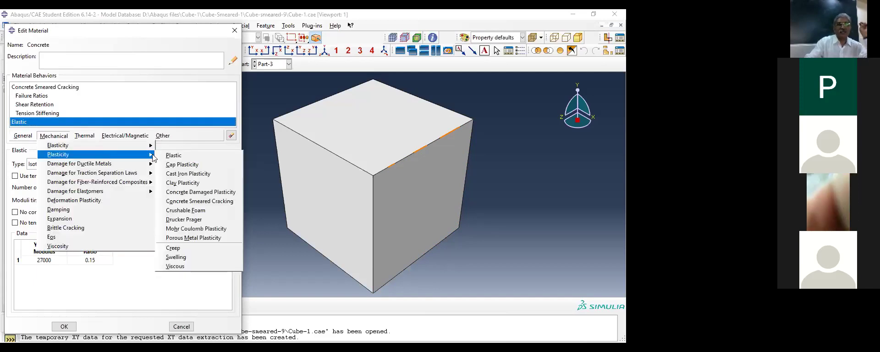
mouse_move(154, 154)
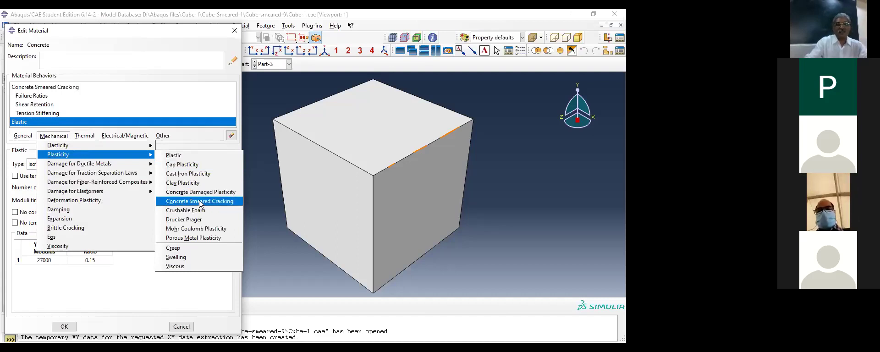
click(64, 91)
click(64, 88)
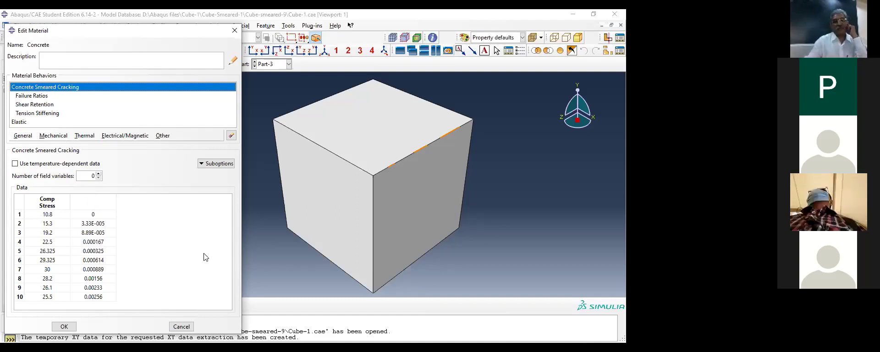
Examine all four Failure Ratios defined for Concrete Smeared Cracking
click(211, 166)
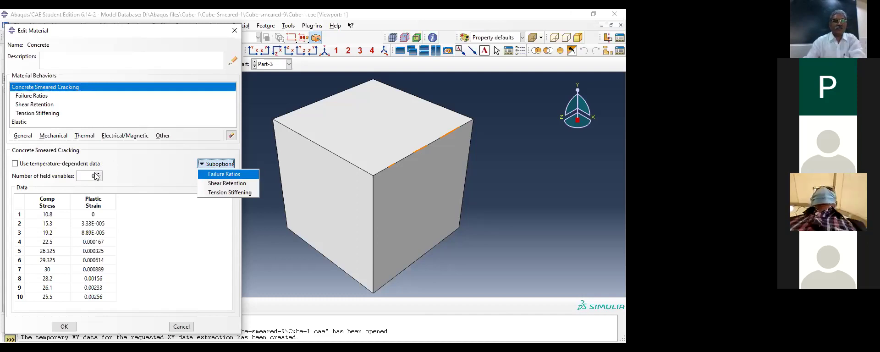
key(Return)
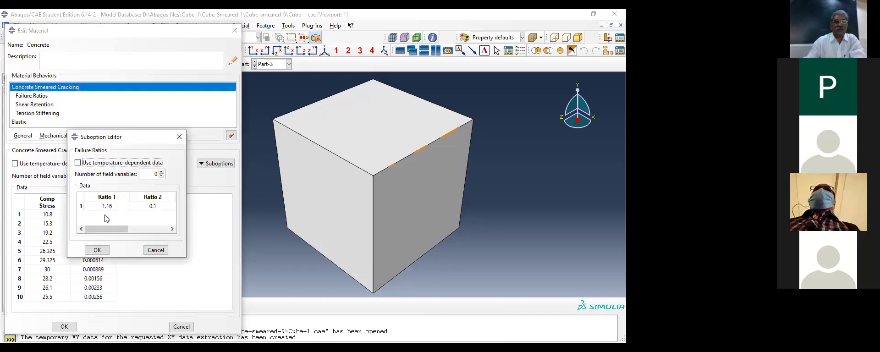
click(157, 232)
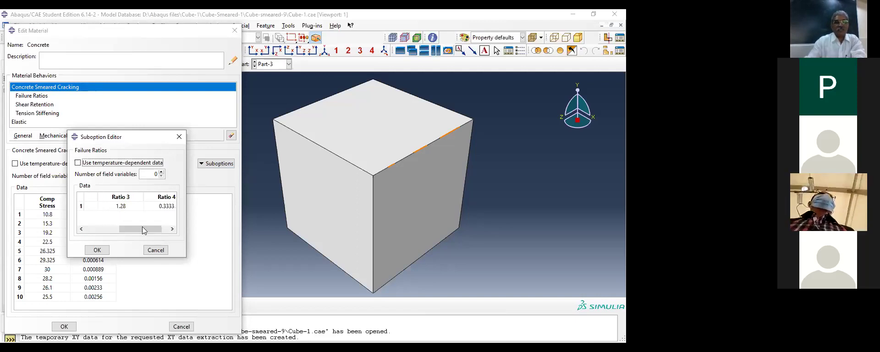
scroll(154, 217, down, 1)
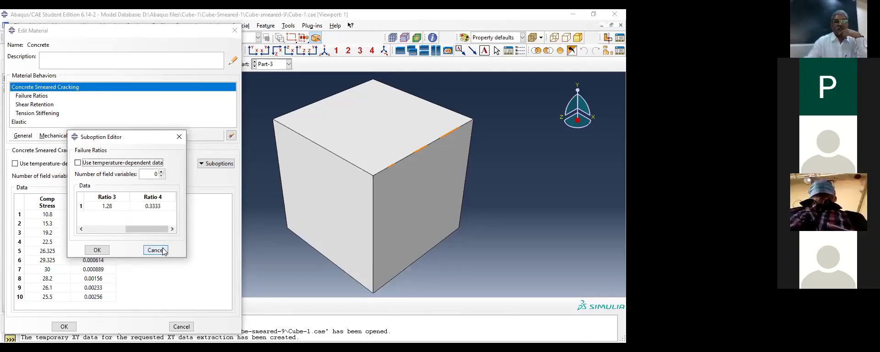
Examine the Shear Retention parameters of Concrete Smeared Cracking, Rho_close and Eps_max
click(210, 165)
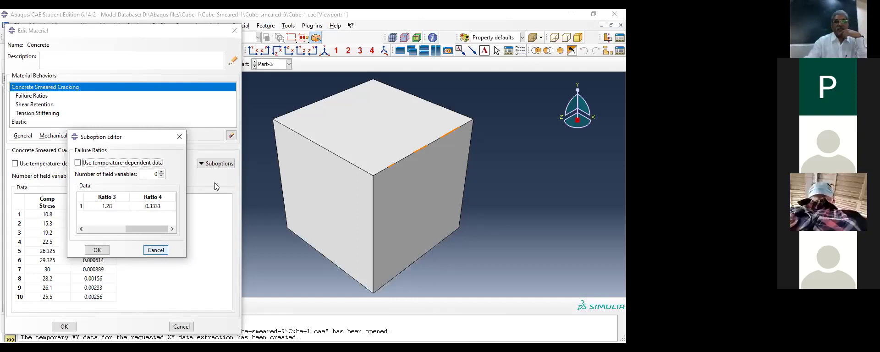
click(214, 183)
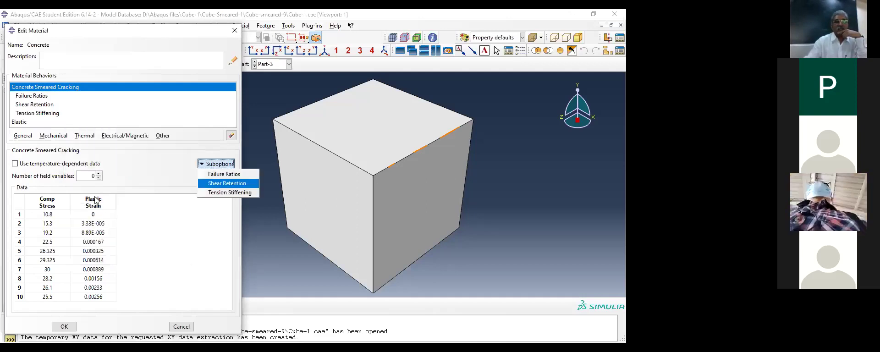
click(109, 205)
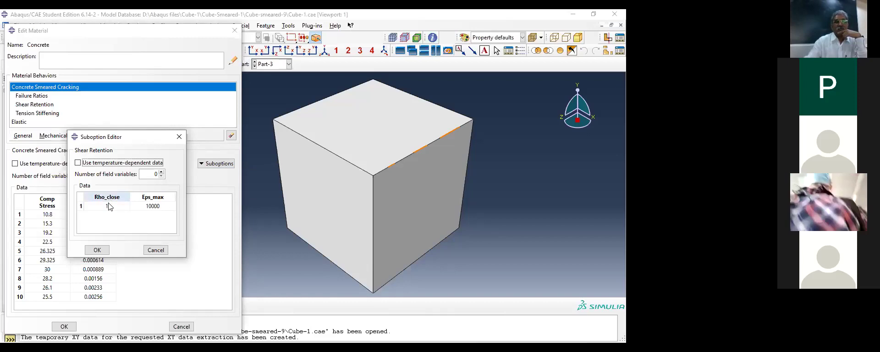
click(149, 209)
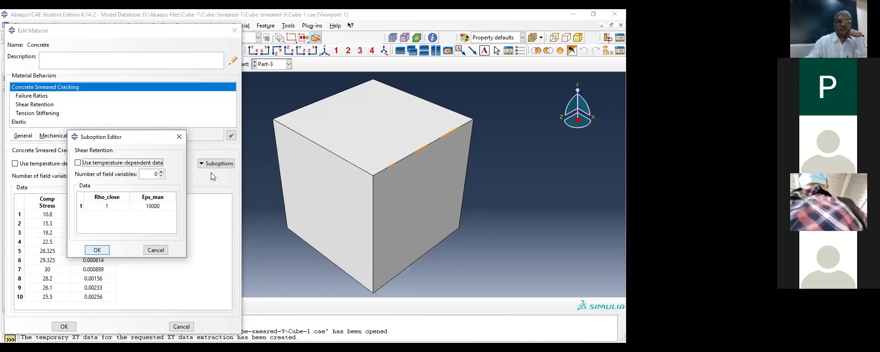
key(Return)
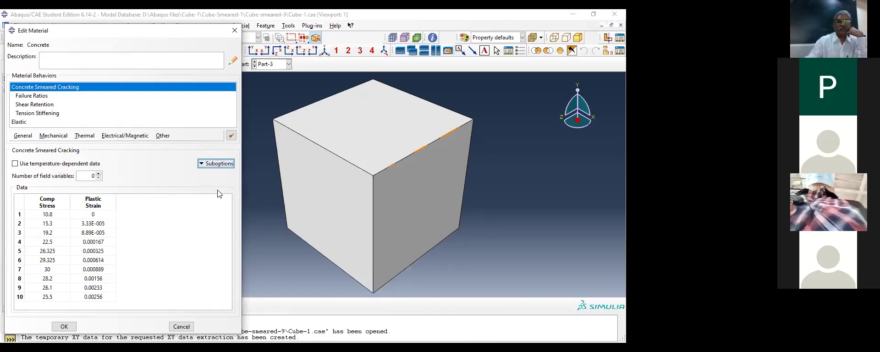
Examine the Tension Stiffening data of Concrete Smeared Cracking and close the Concrete material without saving changes
key(Return)
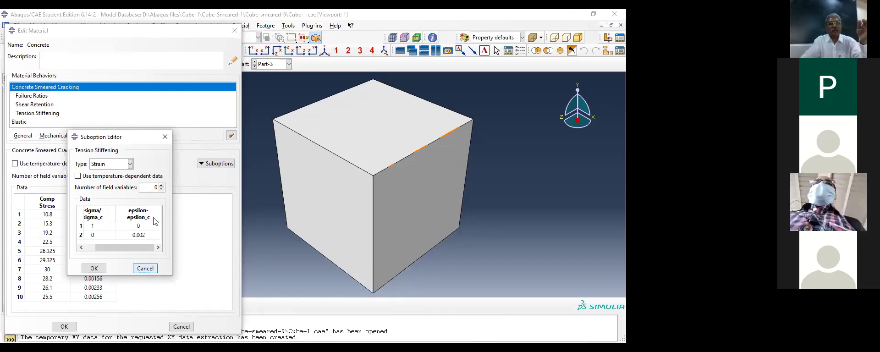
key(Escape)
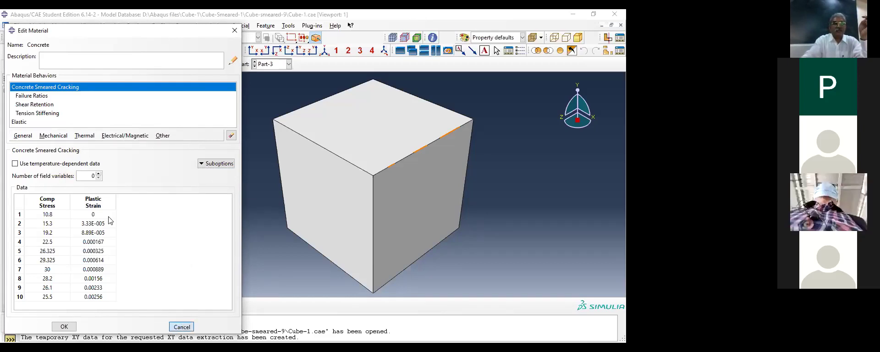
key(Escape)
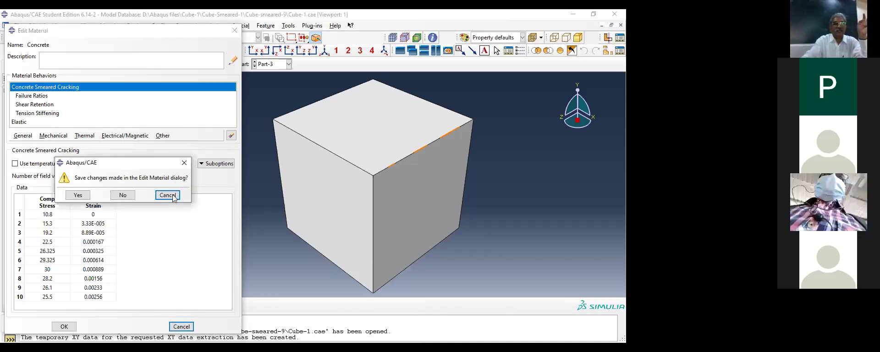
key(Escape)
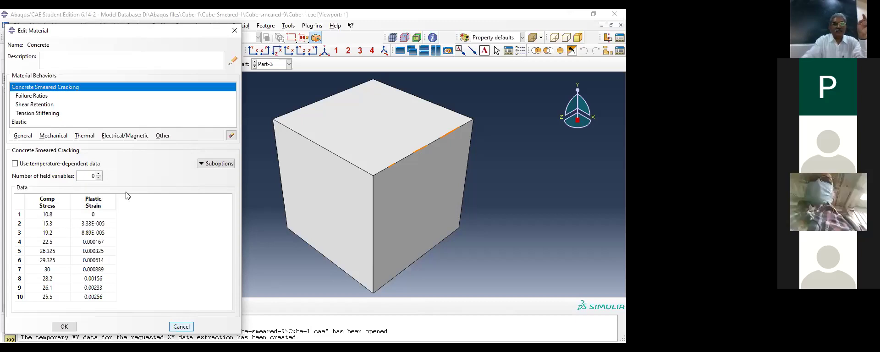
key(Escape)
Open the Steel material definition, examine its Elastic properties and close it unchanged
right_click(41, 160)
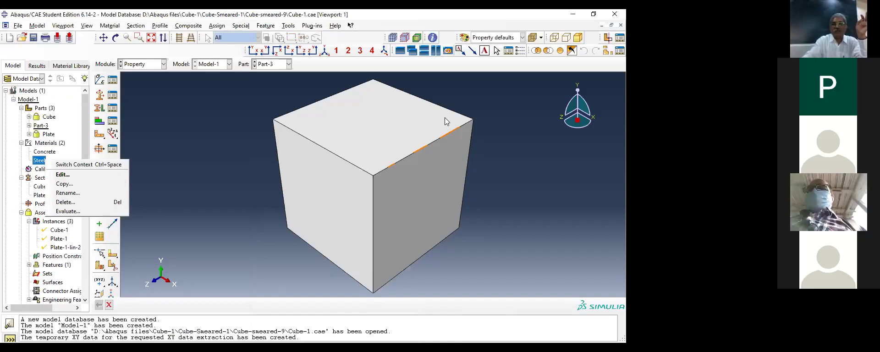
key(e)
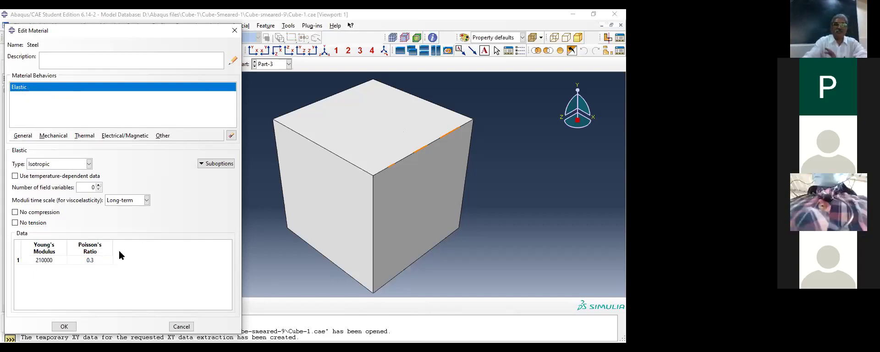
click(181, 326)
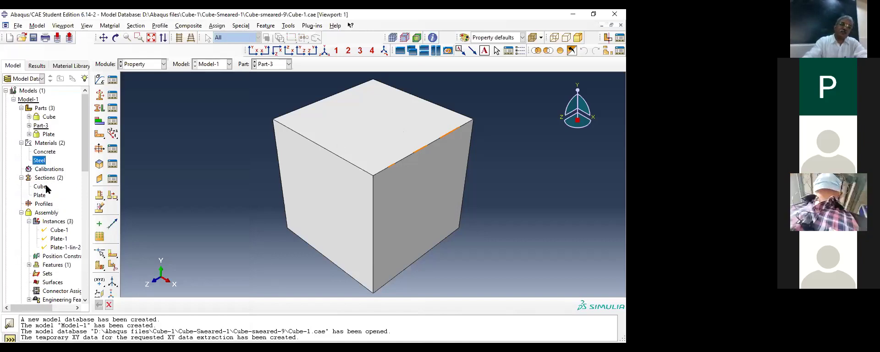
Open the Cube section definition, examine its type and material choices, and close it with Concrete still assigned
click(44, 187)
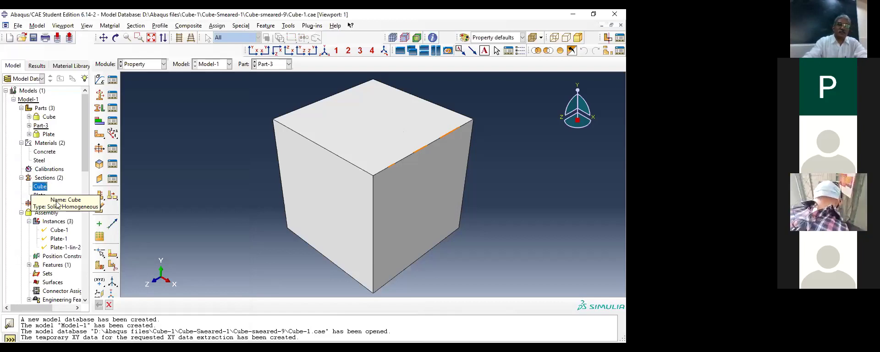
right_click(57, 204)
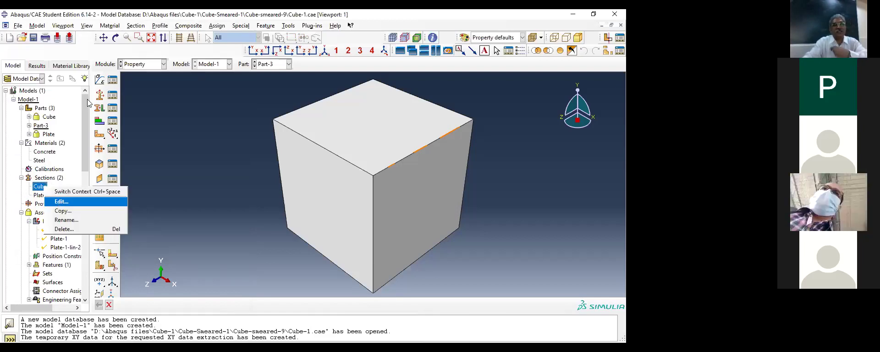
key(Return)
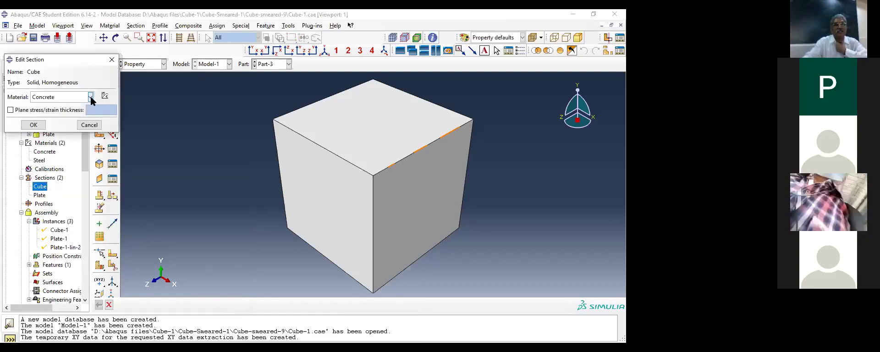
click(91, 96)
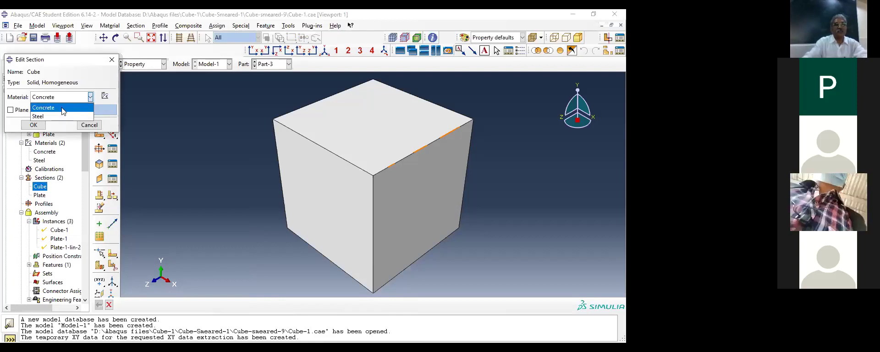
click(105, 98)
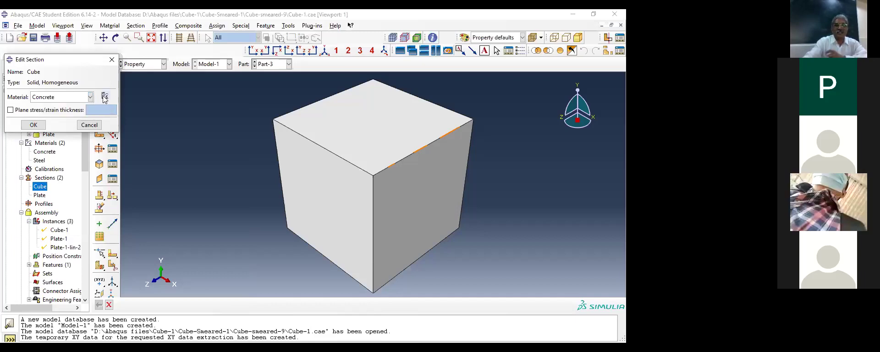
click(104, 97)
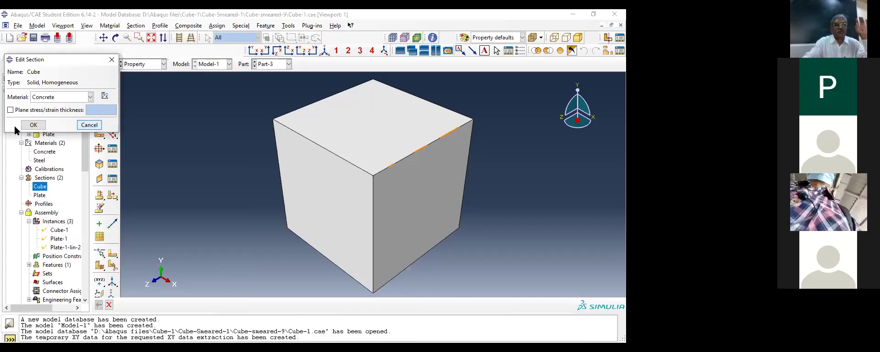
Recheck the Young's modulus and Poisson's ratio of the Steel material without changing them
right_click(39, 162)
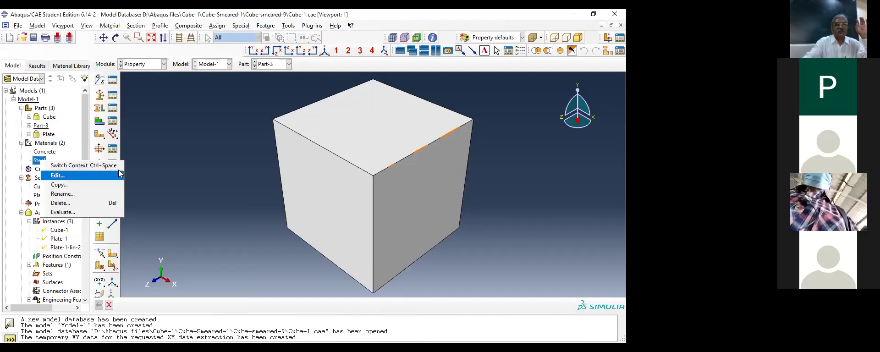
key(Return)
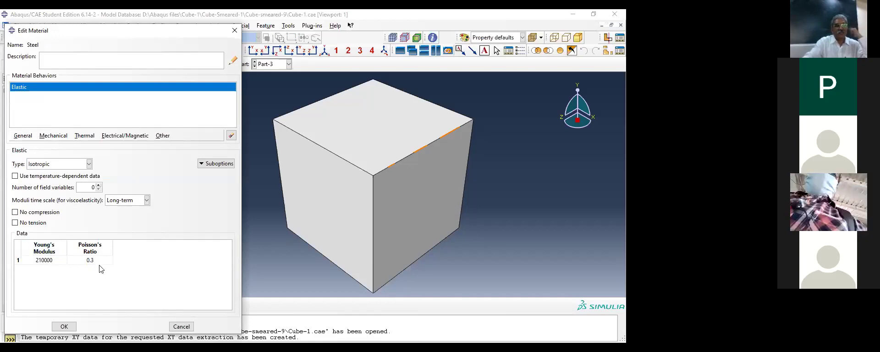
click(182, 327)
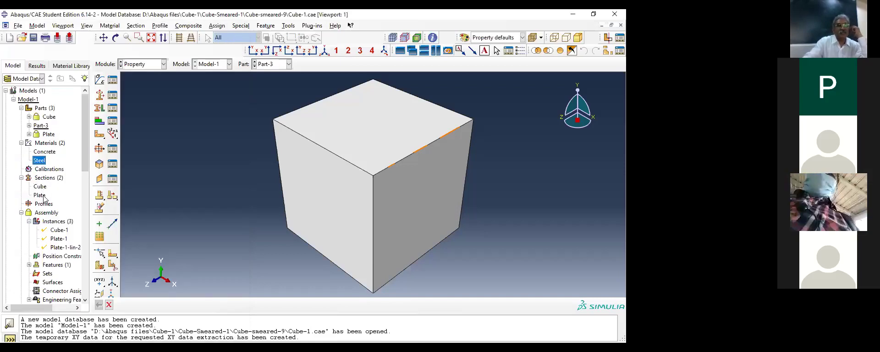
Open the Plate section definition, examine its material assignment, and close it with Steel still assigned
click(42, 197)
right_click(45, 196)
click(64, 212)
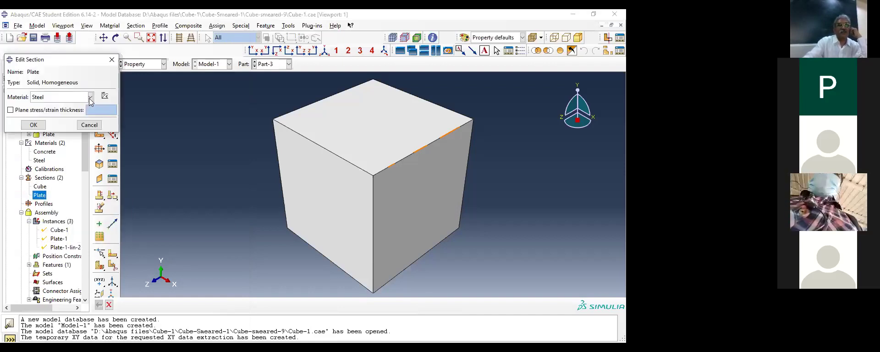
click(89, 98)
click(33, 116)
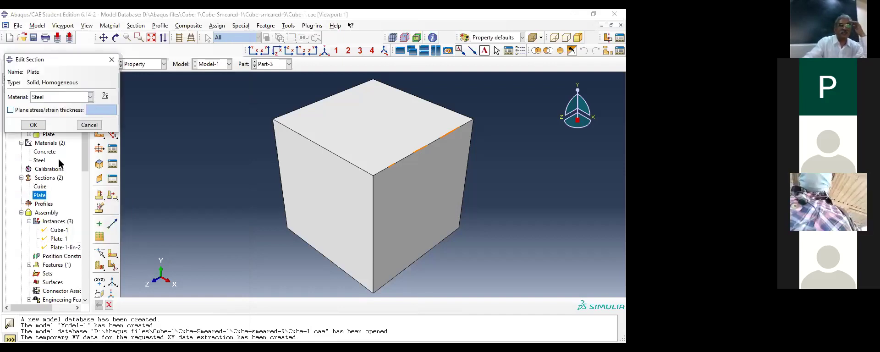
key(Return)
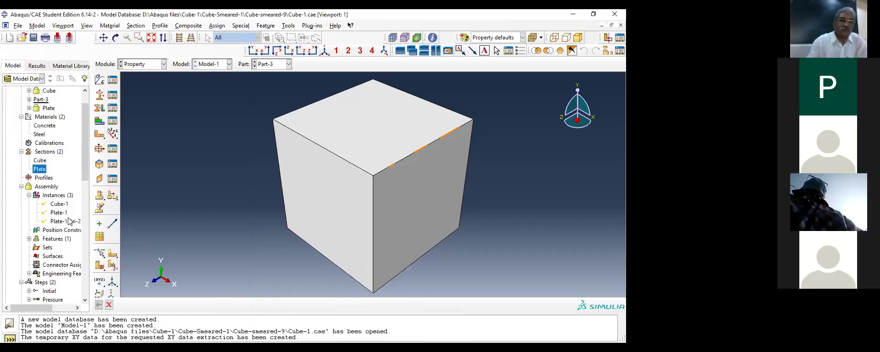
Switch to the Assembly module and examine the cube and plate instances and the defined steps
click(46, 187)
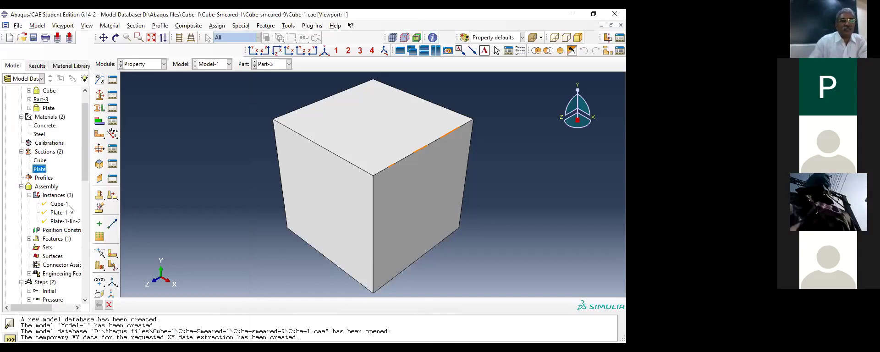
click(163, 66)
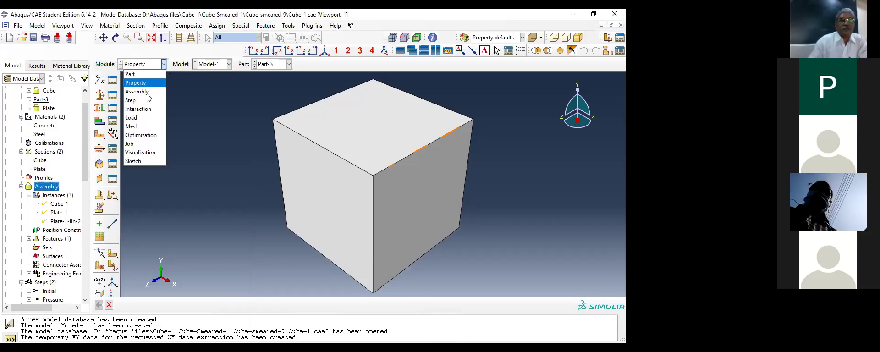
key(Down)
key(Return)
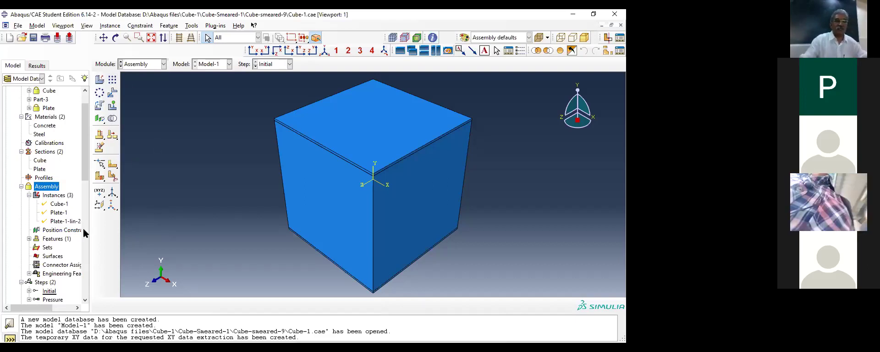
scroll(83, 227, down, 2)
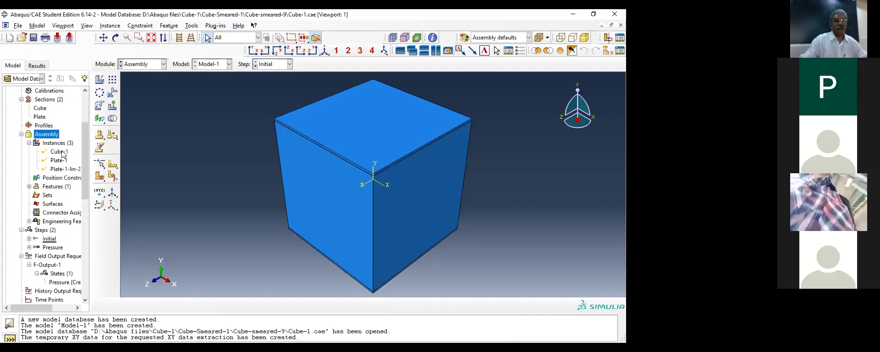
scroll(55, 124, down, 1)
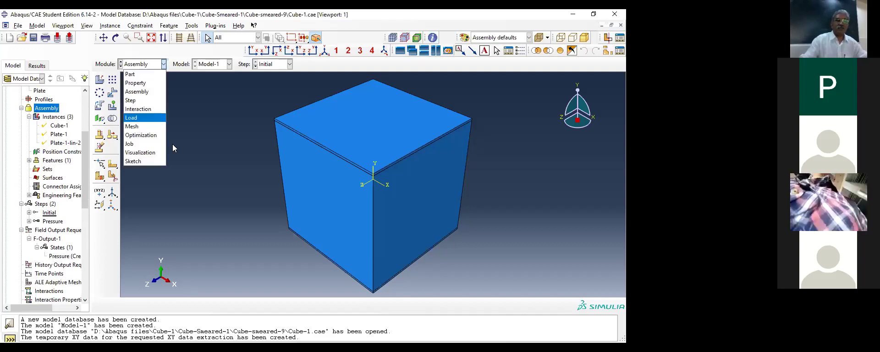
Switch to the Mesh module and examine the existing mesh on the cube and plate assembly
click(137, 127)
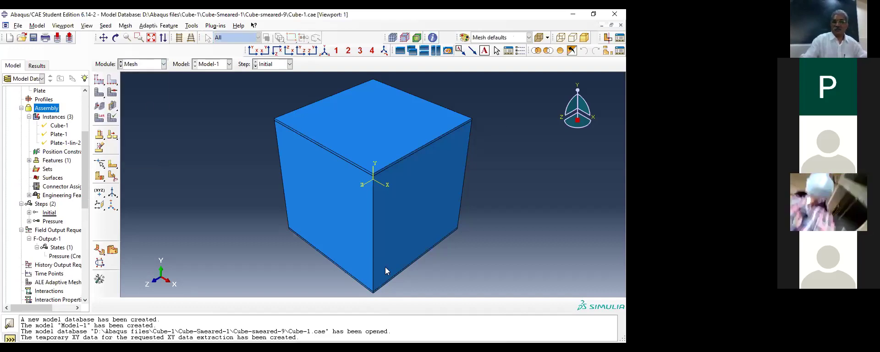
scroll(237, 179, up, 1)
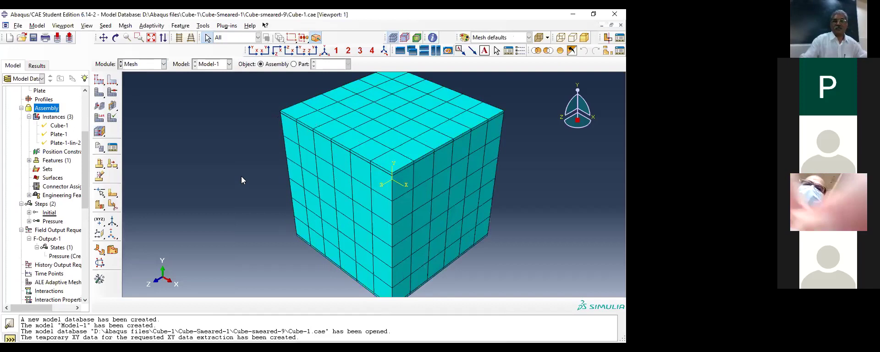
scroll(243, 179, down, 1)
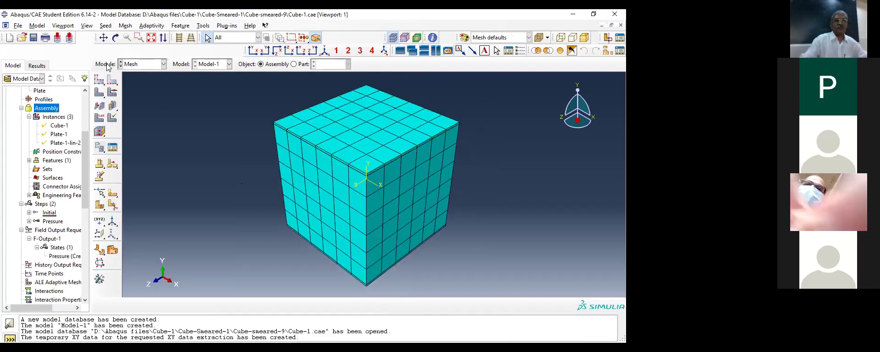
Try to assign mesh controls to the part instances of the assembly
click(126, 27)
click(151, 41)
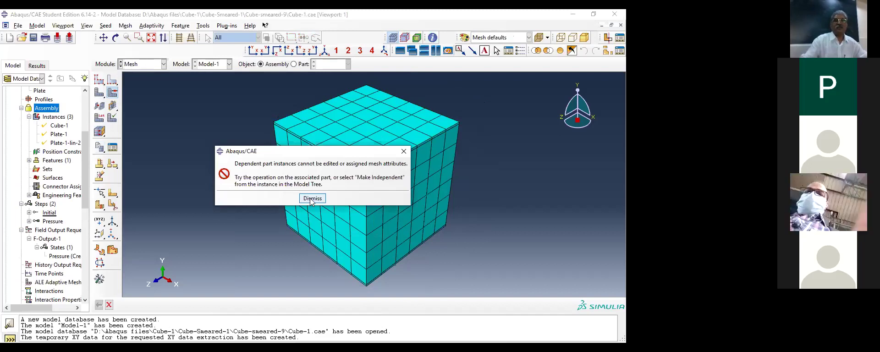
click(312, 199)
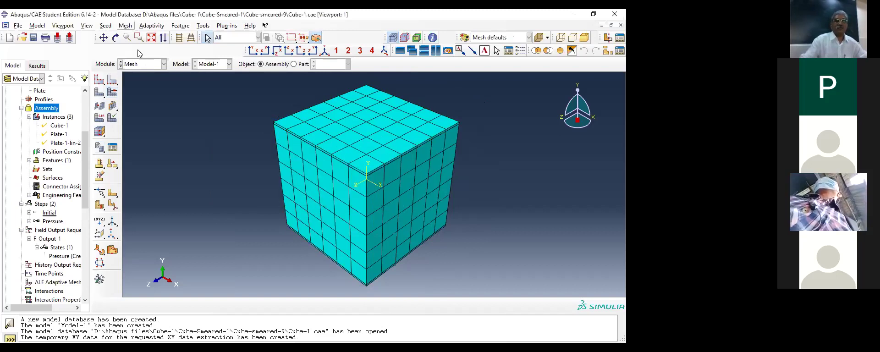
click(125, 25)
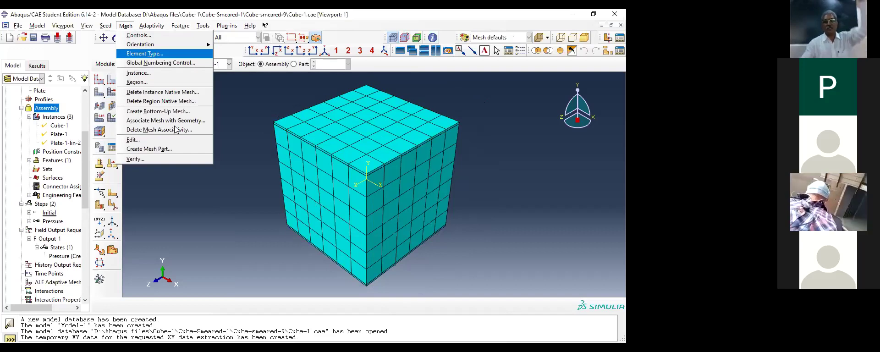
key(Escape)
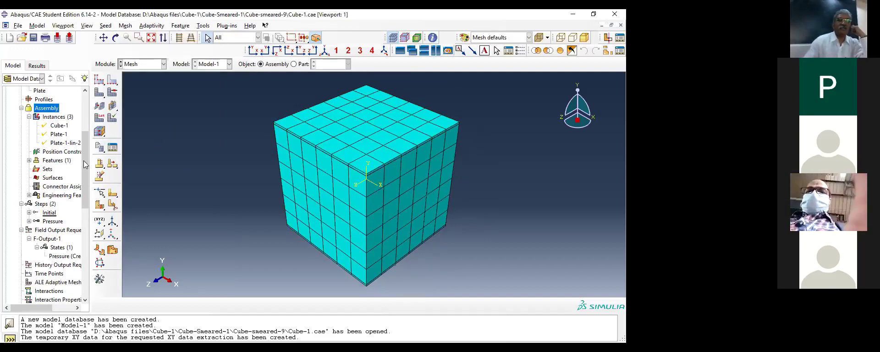
Display Part-3 in the Mesh module through its empty mesh entry and open its global seed settings
drag(86, 165, 89, 114)
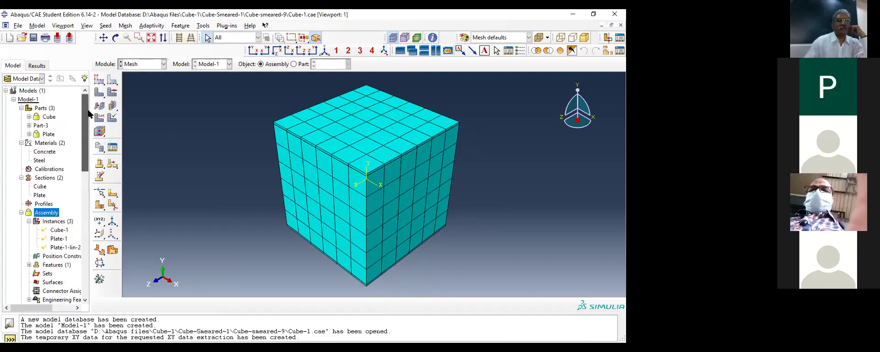
double_click(29, 126)
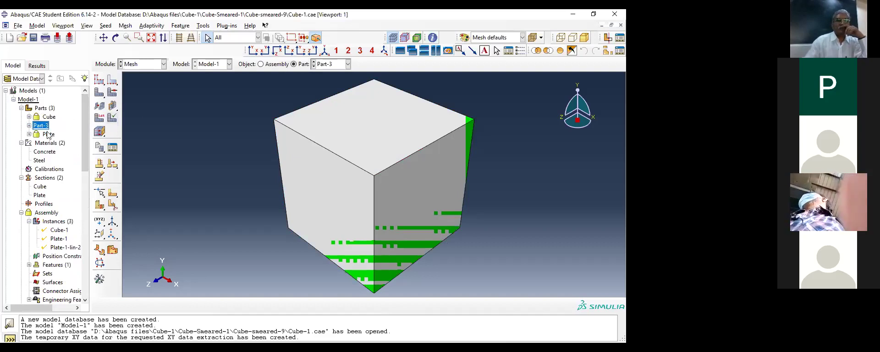
click(29, 126)
double_click(61, 213)
click(60, 214)
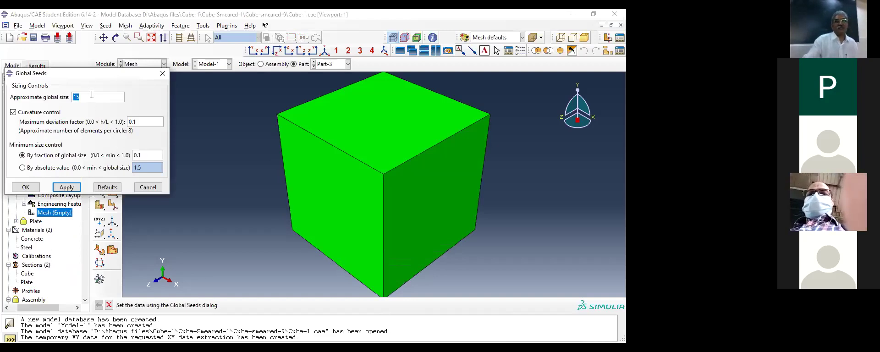
Seed Part-3 with an approximate global size of 15
text(20)
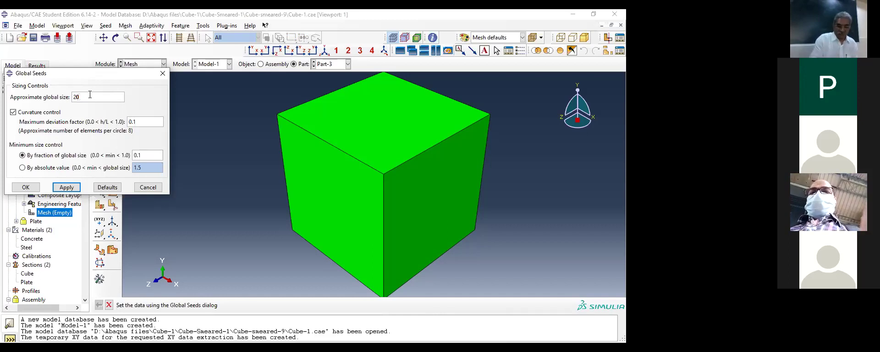
key(BackSpace)
key(BackSpace)
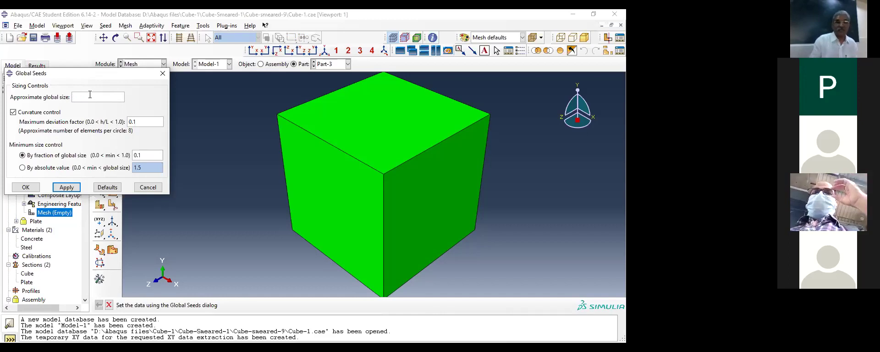
text(15)
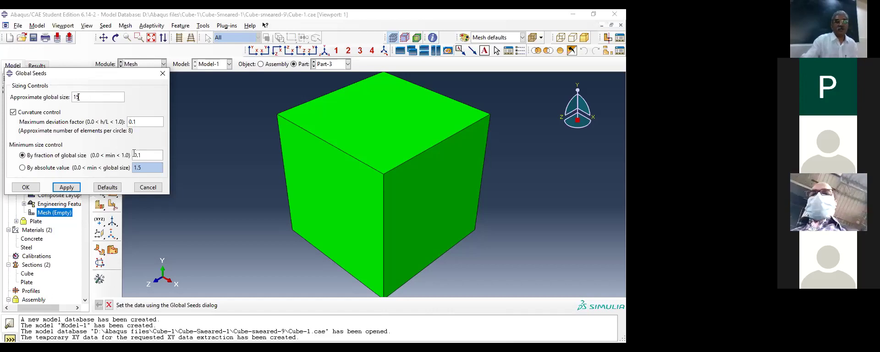
click(36, 188)
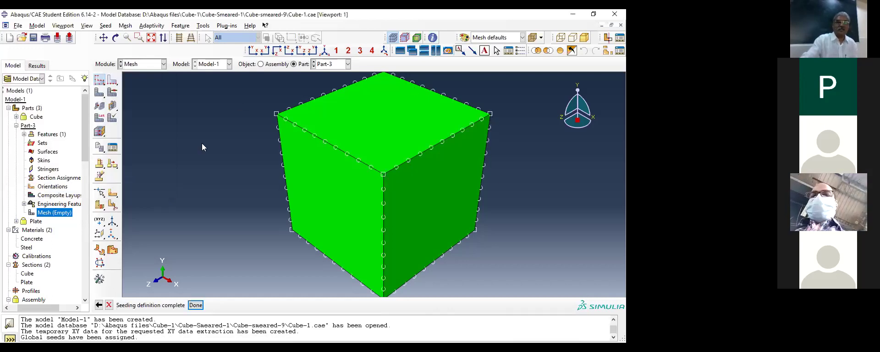
Assign Part-3 the Standard linear 3D Stress hex element C3D8 with reduced integration turned off, comparing it with the quadratic option
click(125, 26)
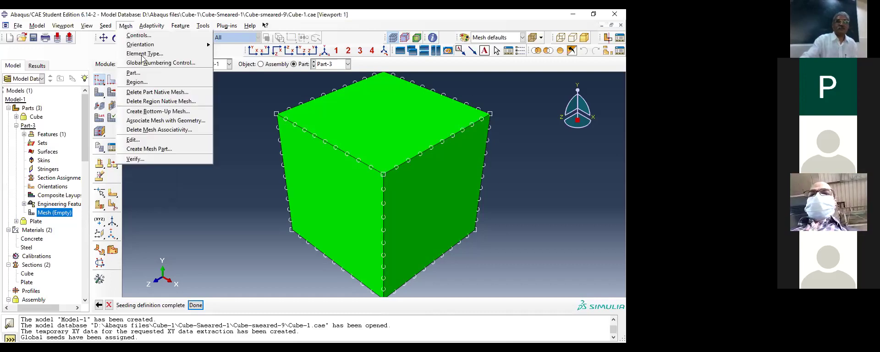
click(163, 162)
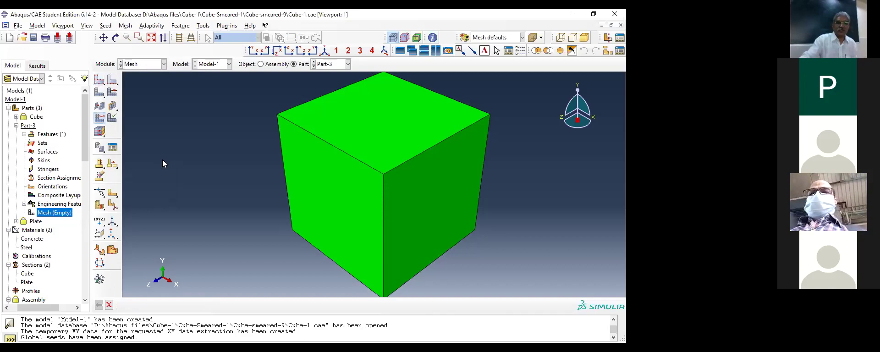
click(112, 118)
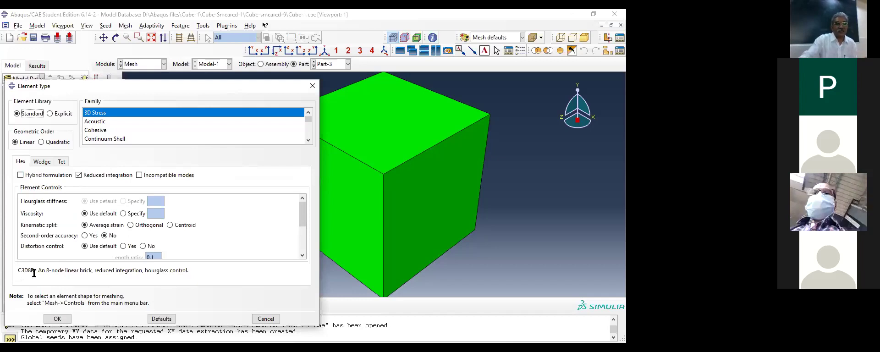
click(78, 175)
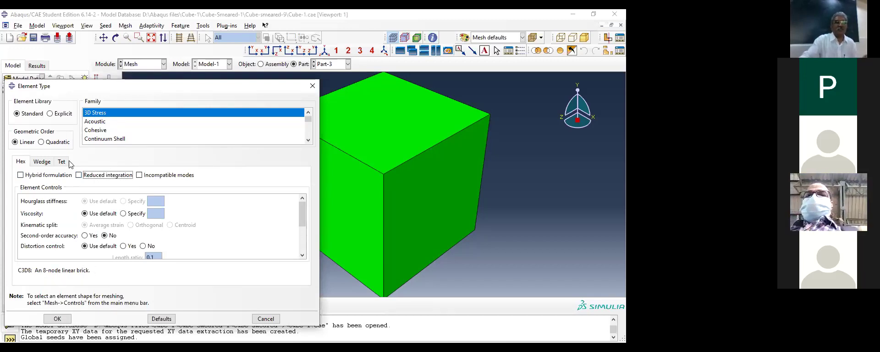
click(41, 142)
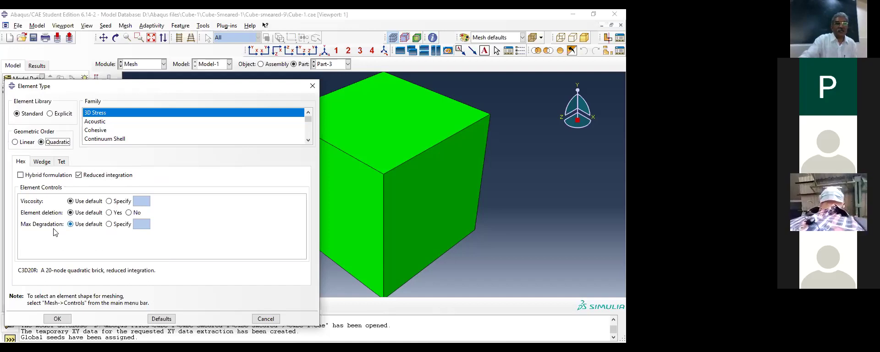
click(16, 143)
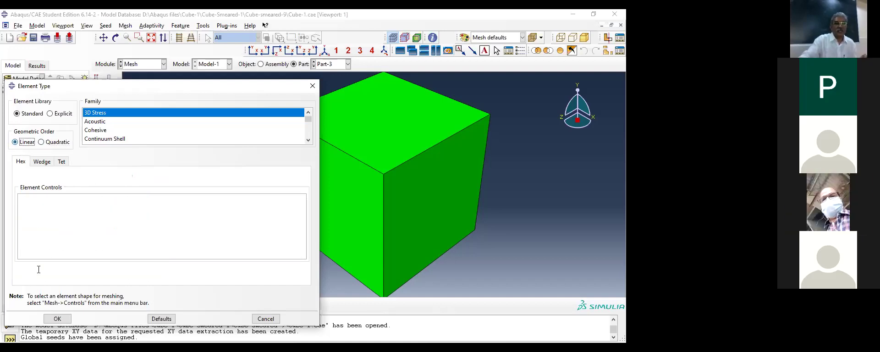
click(78, 176)
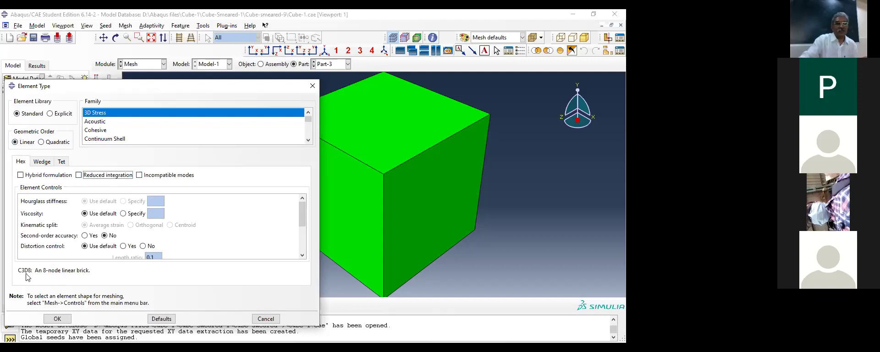
click(57, 320)
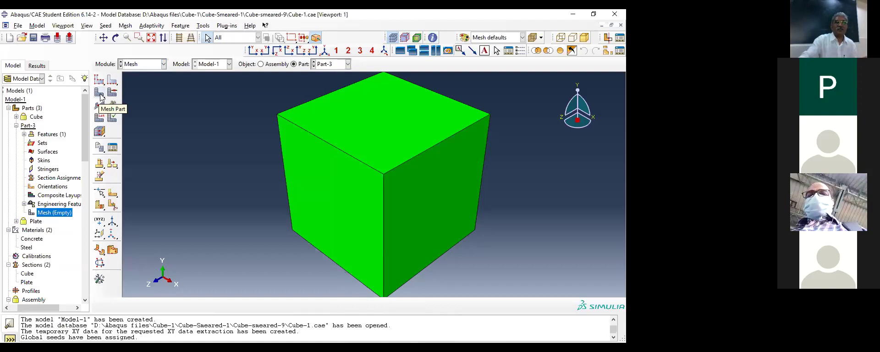
Generate the mesh on Part-3 from its current global seeds
click(101, 97)
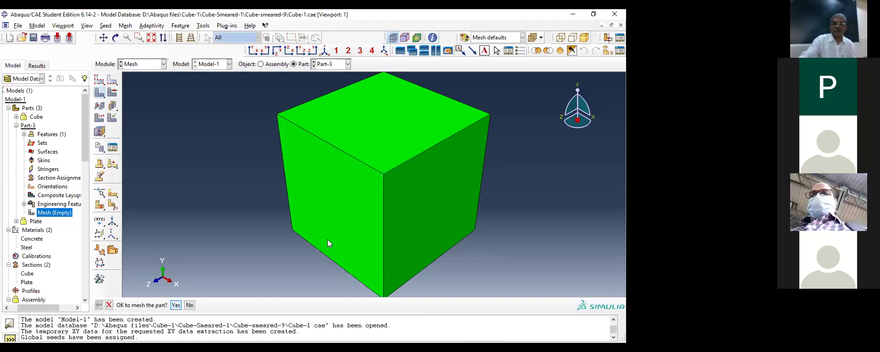
middle_click(482, 176)
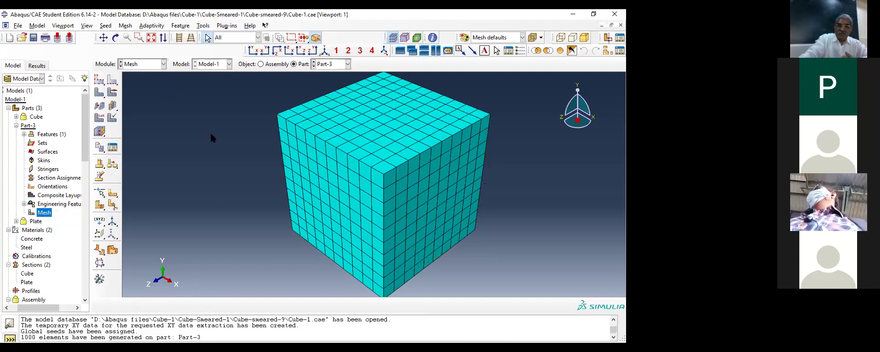
click(283, 118)
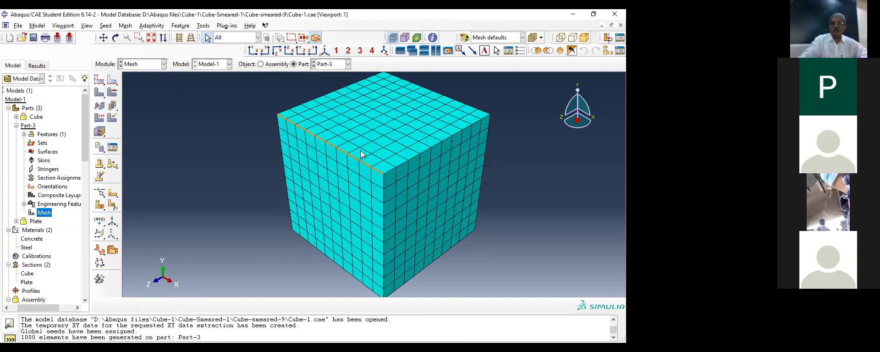
Reseed Part-3 with an approximate global size of 50, allowing the old mesh to be deleted, and remesh the part
click(101, 81)
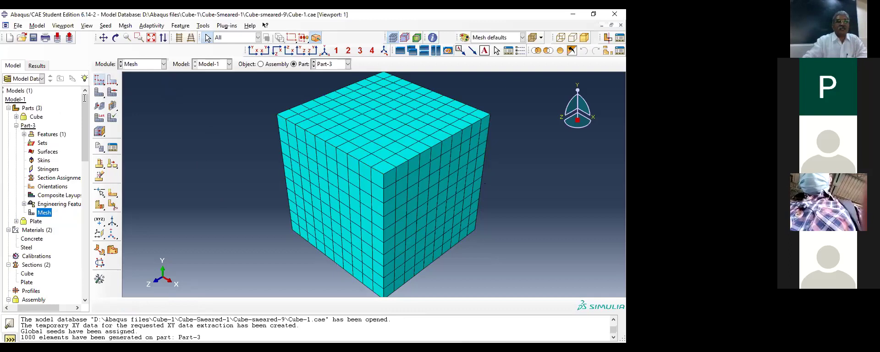
key(shift+Home)
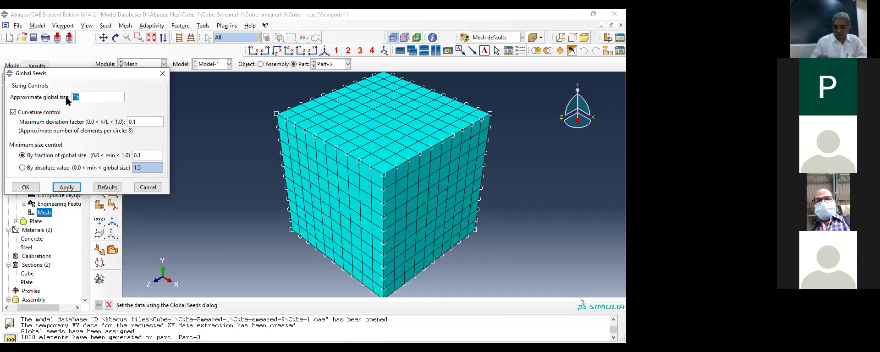
text(50)
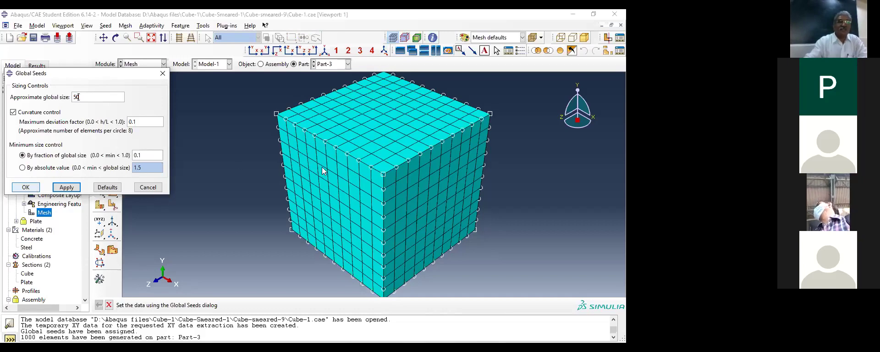
key(Return)
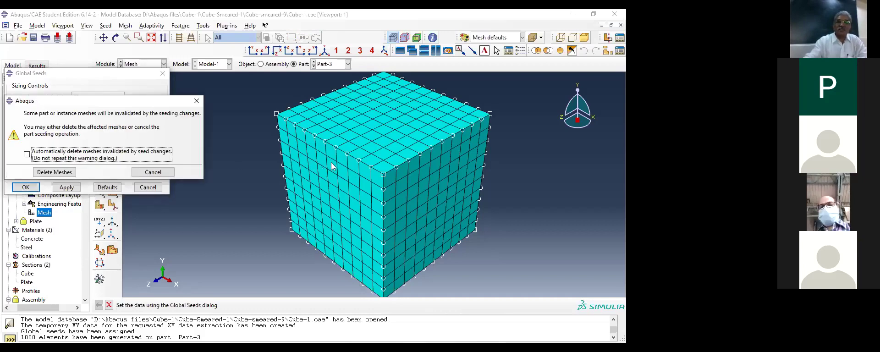
click(70, 173)
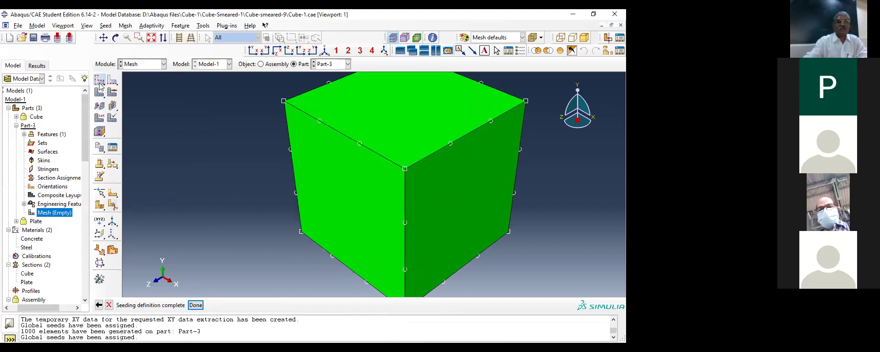
click(196, 305)
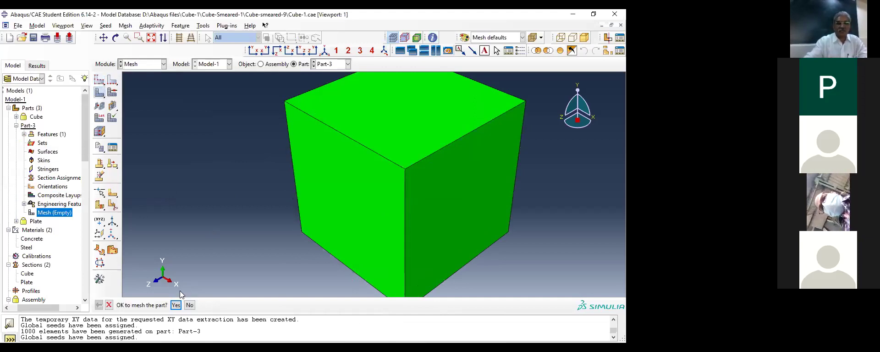
middle_click(313, 95)
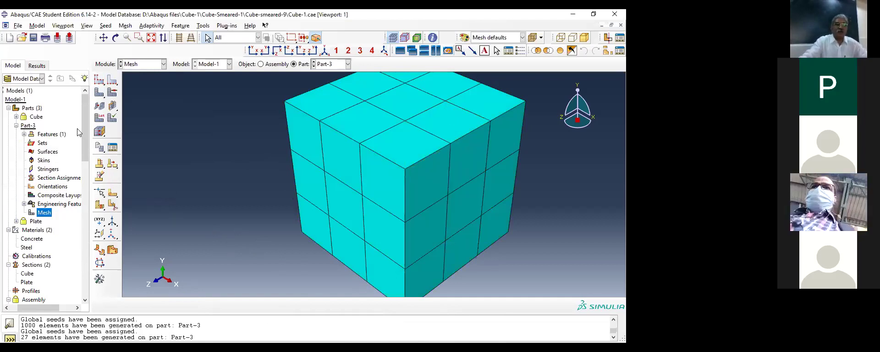
Review the Bottom tie constraint's definition and surfaces, and inspect the assembly from a rotated view
drag(85, 145, 85, 205)
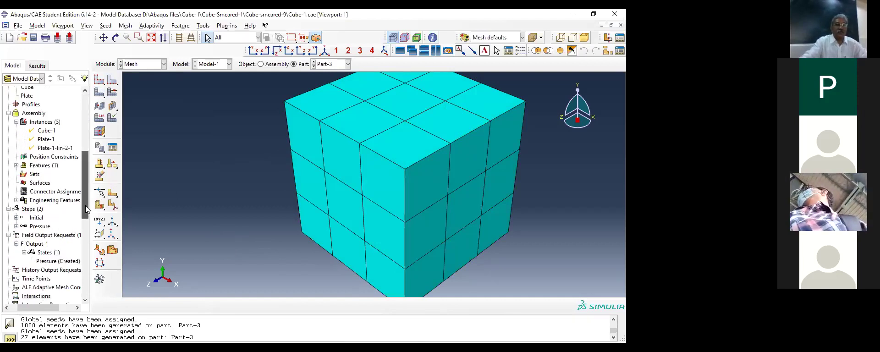
drag(85, 204, 88, 233)
scroll(33, 256, down, 1)
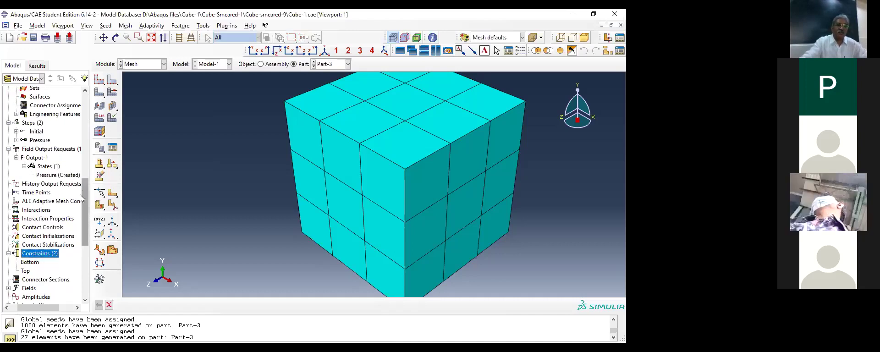
scroll(69, 216, up, 1)
scroll(36, 250, down, 2)
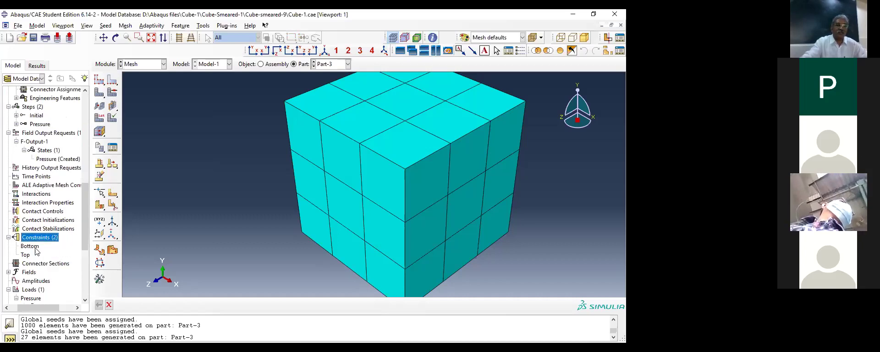
click(35, 247)
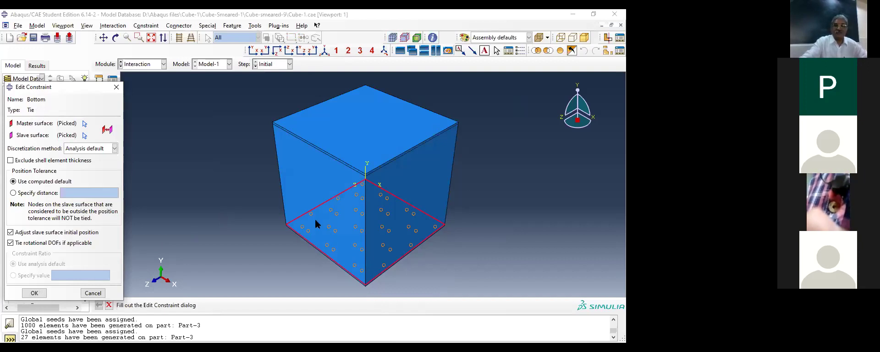
key(Return)
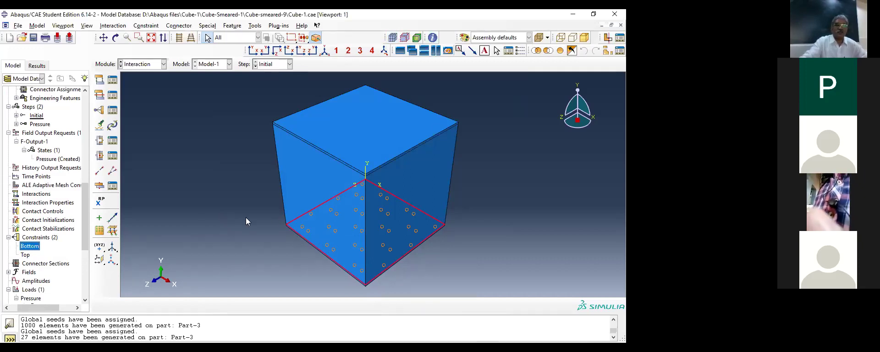
click(116, 37)
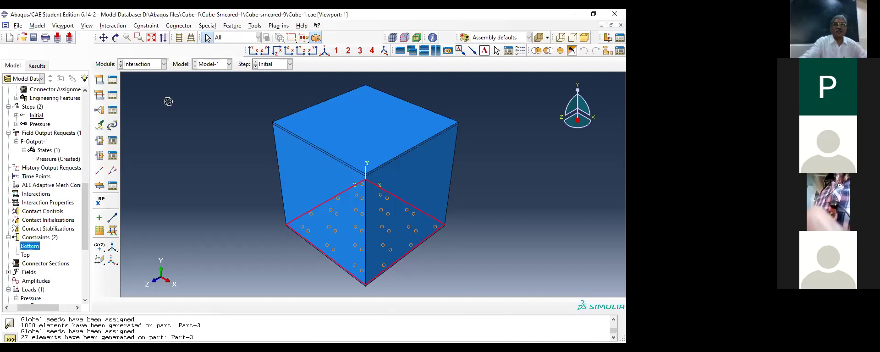
drag(342, 173, 385, 131)
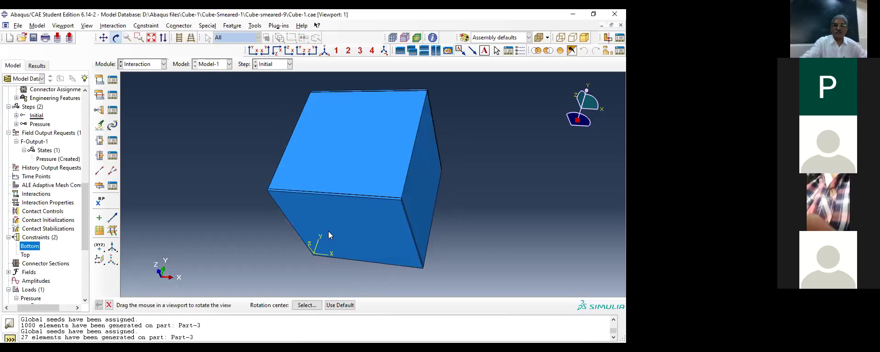
key(Escape)
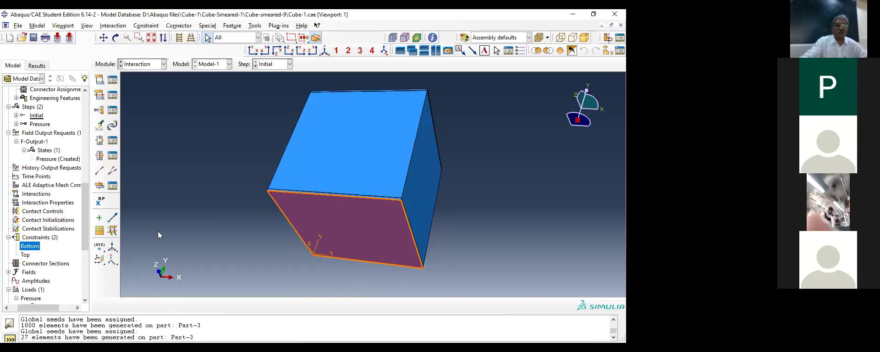
click(151, 38)
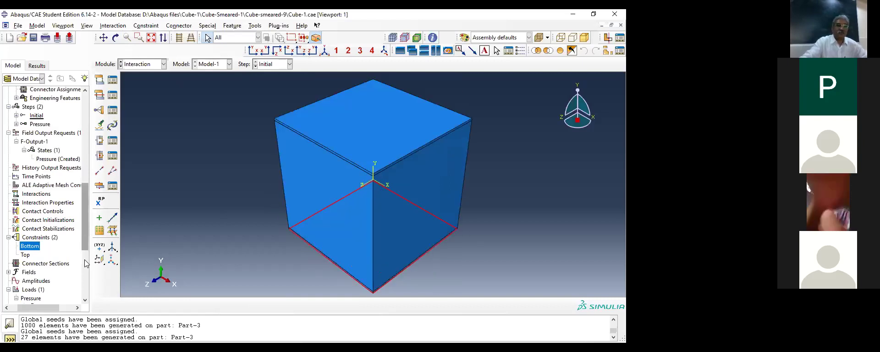
Review the Base boundary condition's definition in the Pressure step without changing it
scroll(86, 263, down, 2)
scroll(42, 194, down, 2)
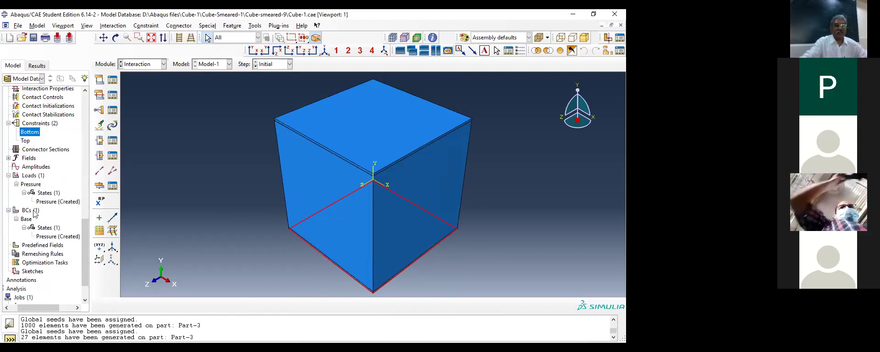
click(51, 237)
double_click(51, 237)
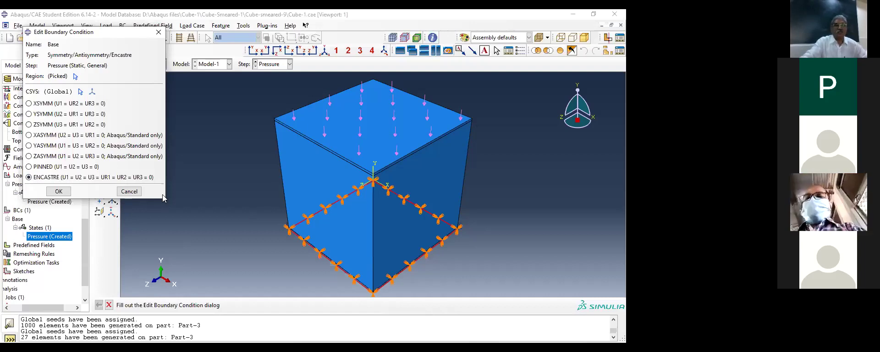
click(129, 191)
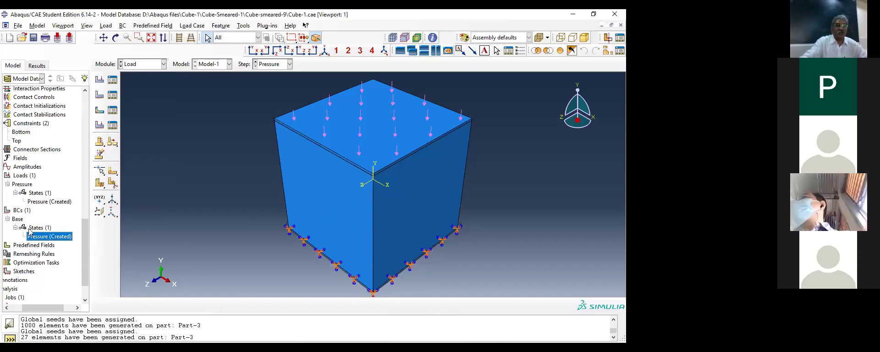
Review the Pressure load's distribution, magnitude and amplitude in the Pressure step, leaving the settings as they are
scroll(31, 231, up, 2)
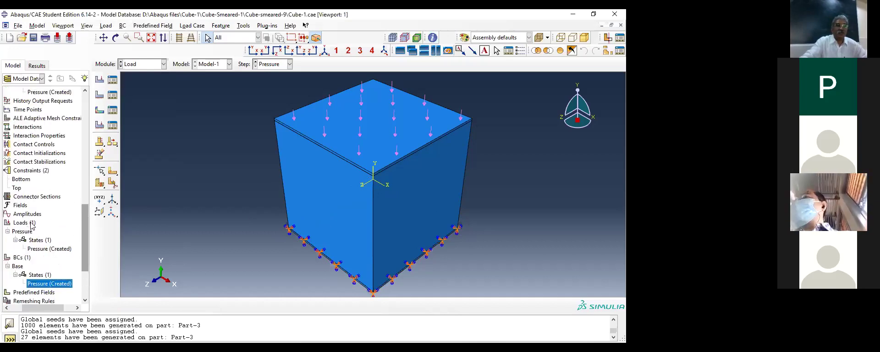
right_click(48, 249)
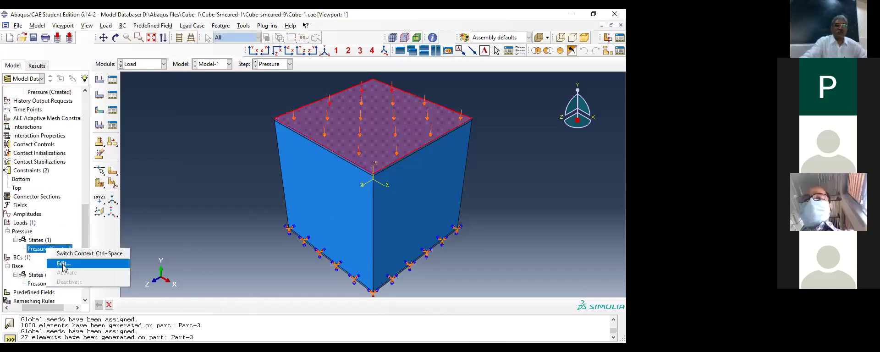
click(63, 265)
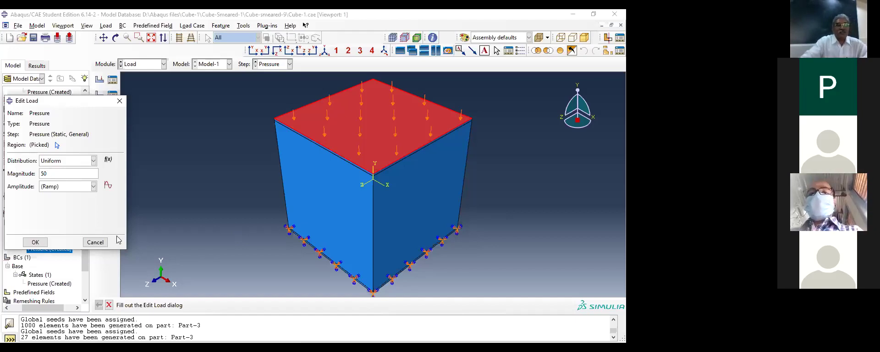
click(86, 243)
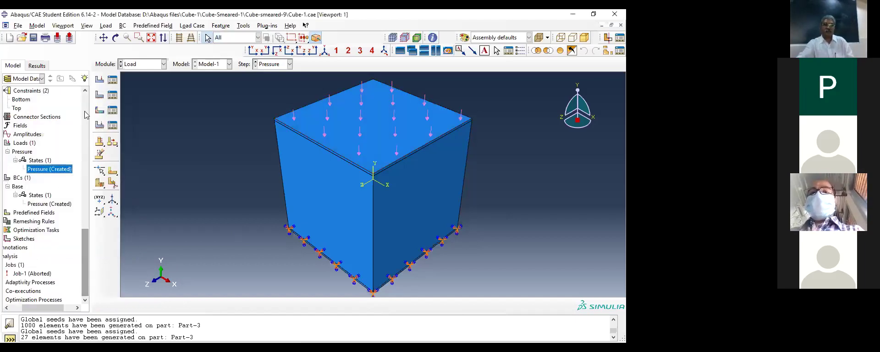
Create a full analysis job from Model-1 with the default name and submission settings
double_click(20, 266)
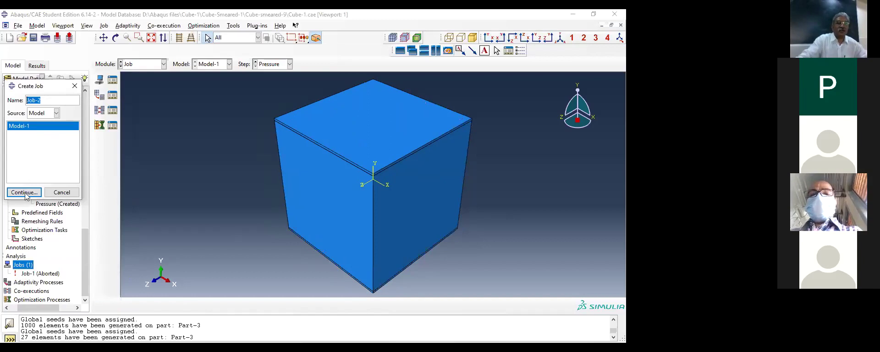
click(24, 192)
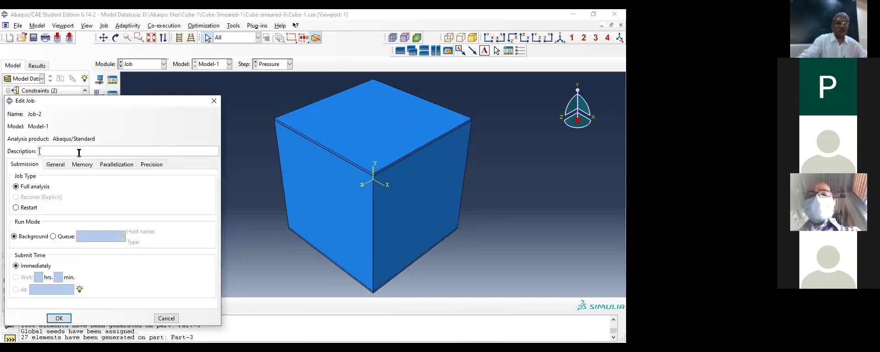
click(59, 319)
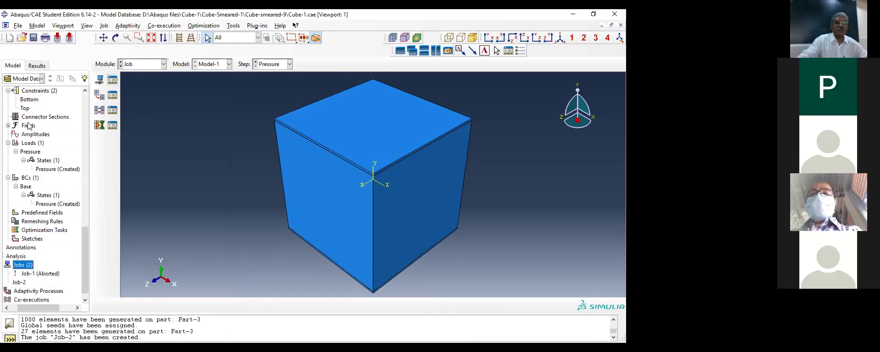
Submit Job-2 for analysis, accepting that no history output is requested for the Pressure step, and monitor its progress
click(112, 80)
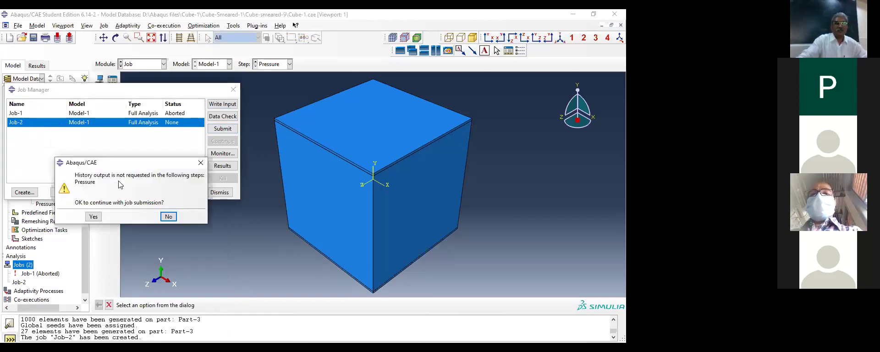
click(94, 217)
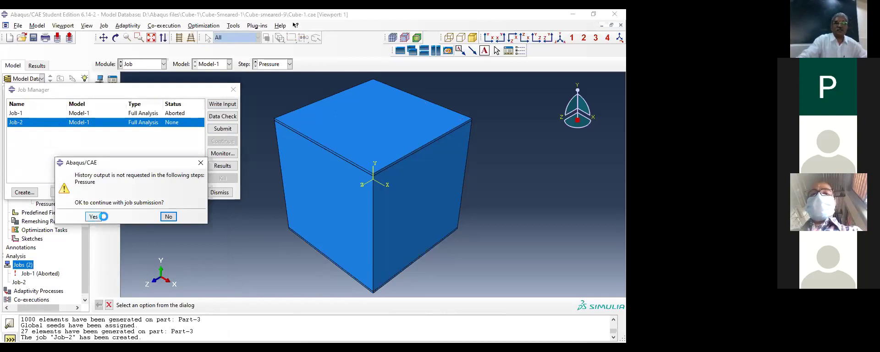
click(224, 153)
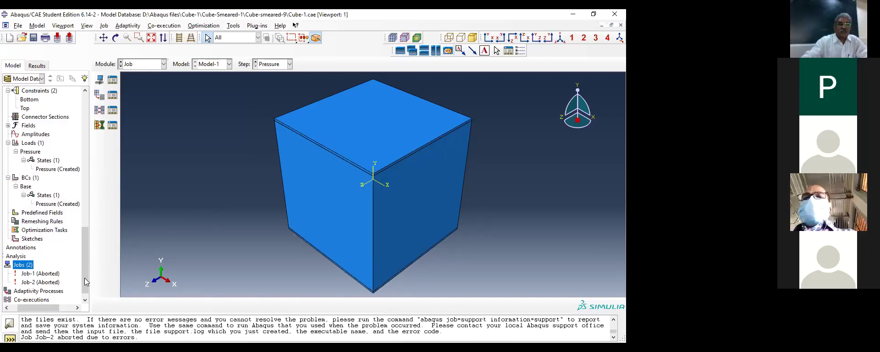
scroll(89, 161, up, 5)
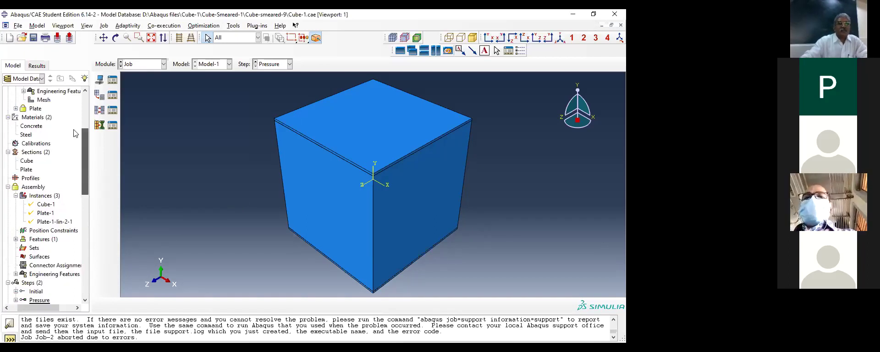
scroll(75, 133, up, 8)
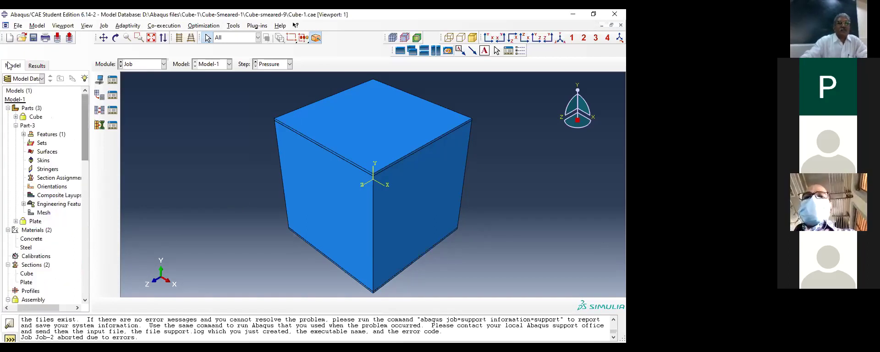
click(16, 26)
click(128, 130)
Switch to the Visualization module, dismiss the XY data extraction dialog and plot the undeformed cube from the Job-1 results
click(36, 66)
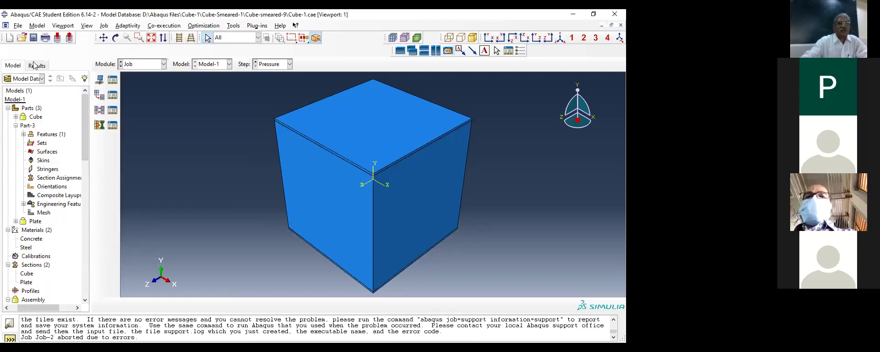
click(19, 26)
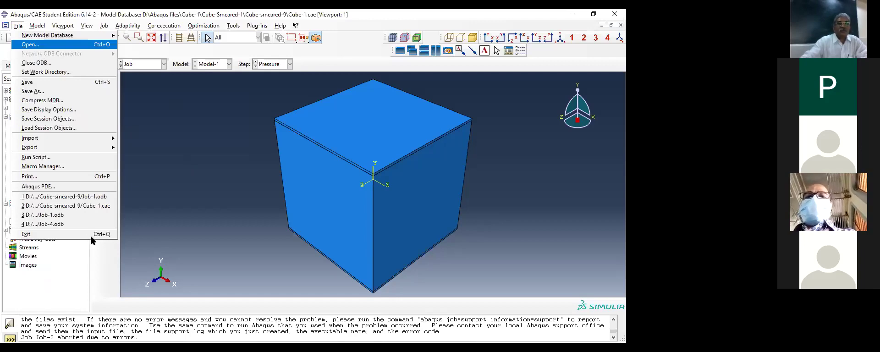
key(Escape)
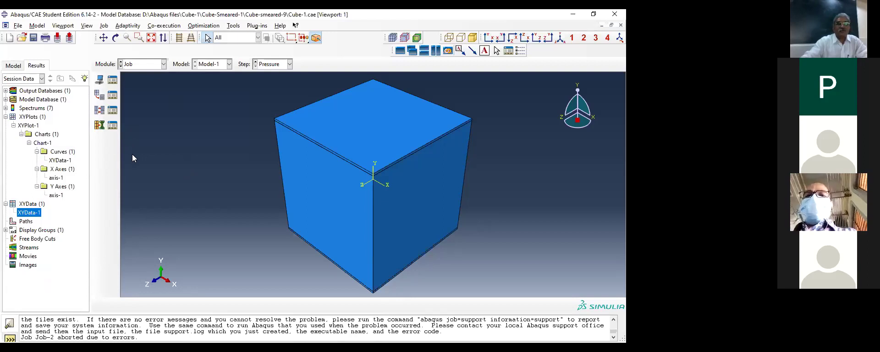
click(163, 63)
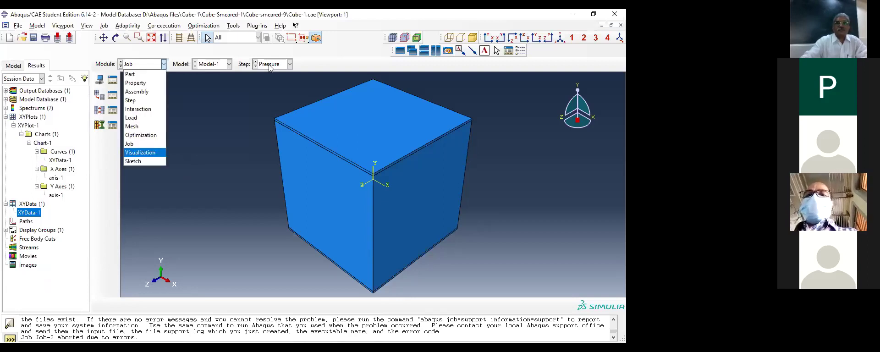
key(Return)
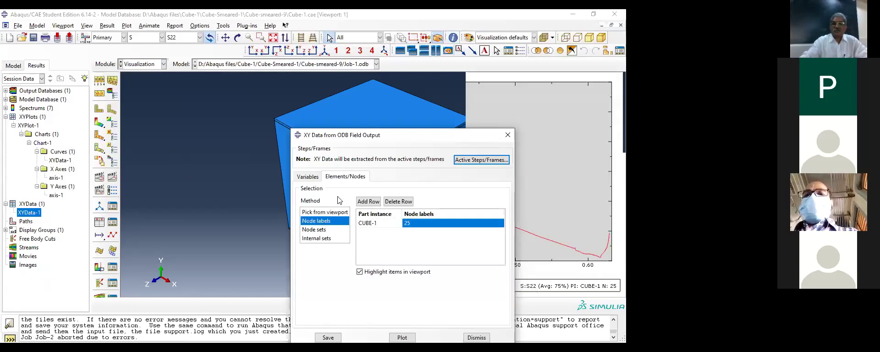
click(508, 136)
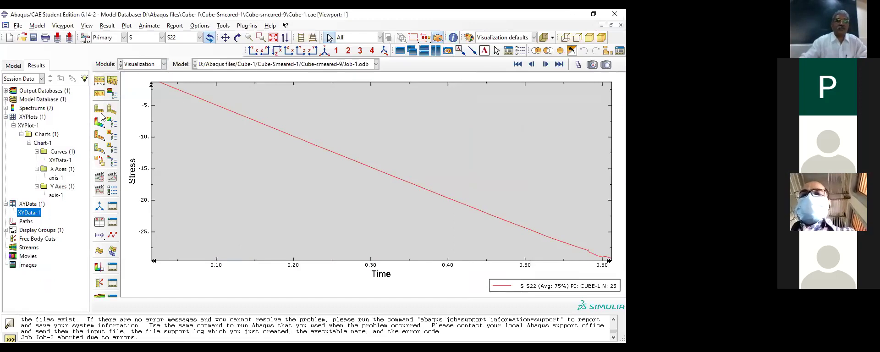
click(99, 109)
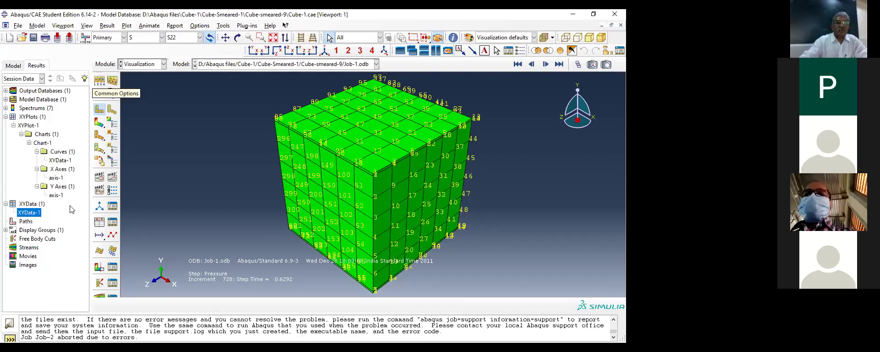
Turn the node labels off and back on in the common plot options
click(77, 157)
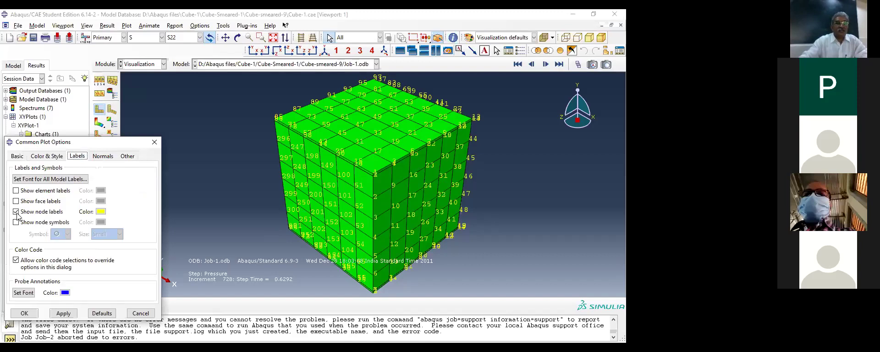
click(16, 212)
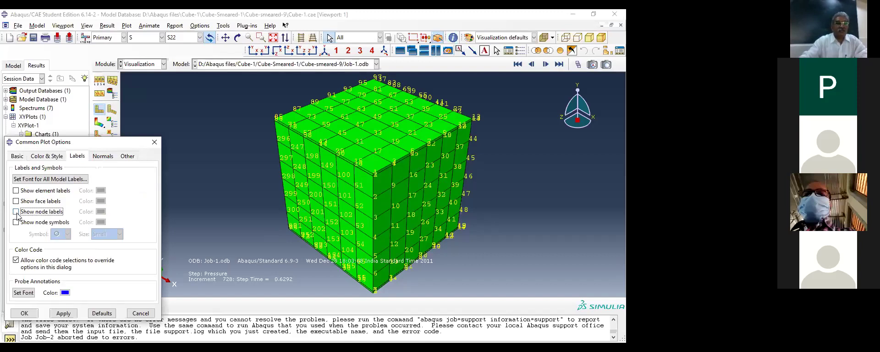
click(64, 313)
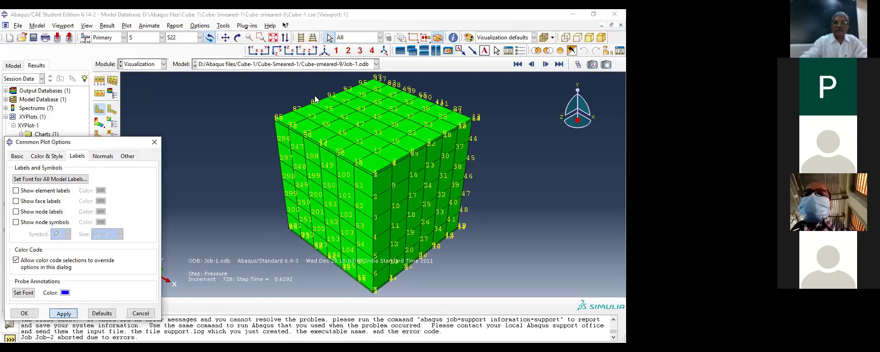
click(17, 211)
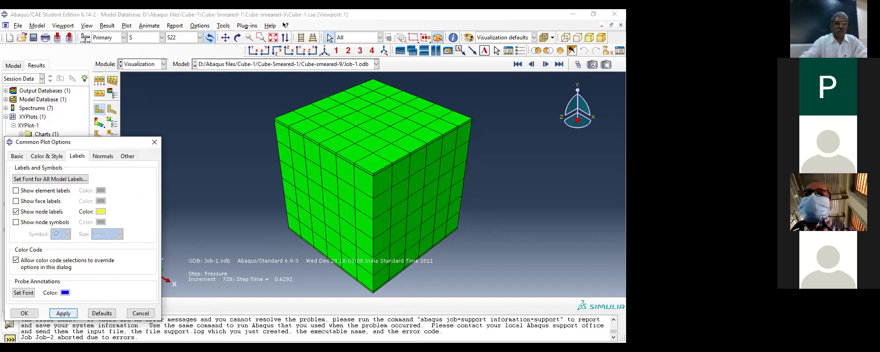
click(63, 313)
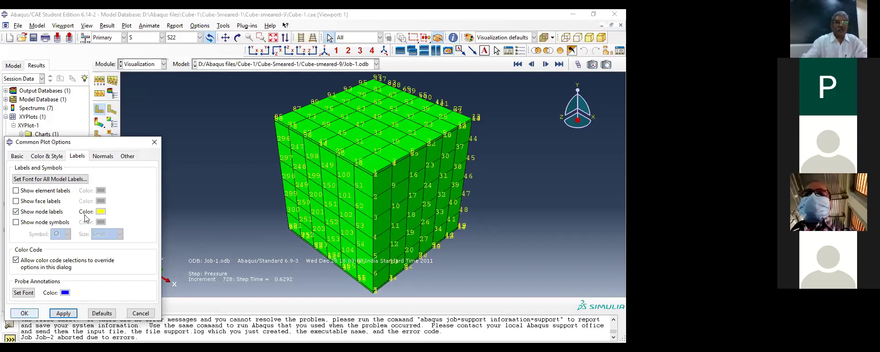
click(155, 142)
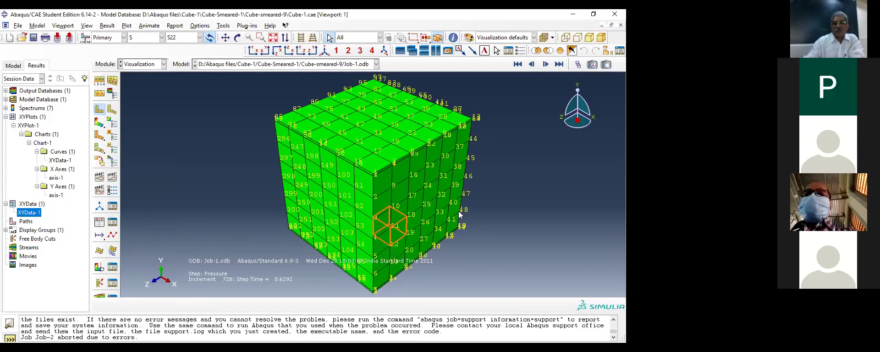
Disable the node labels on the cube in the common plot options
click(99, 82)
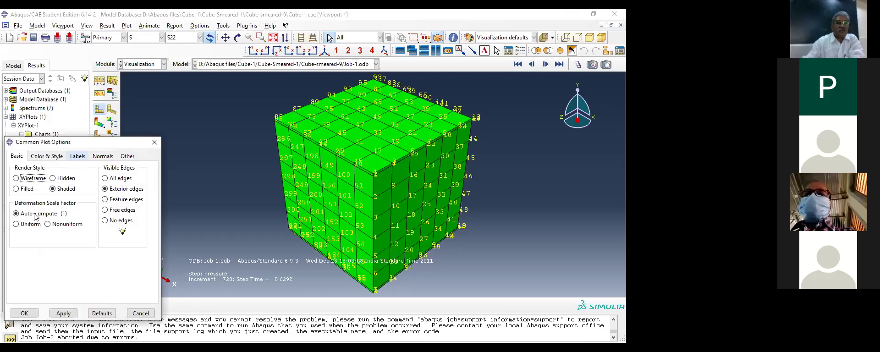
click(61, 317)
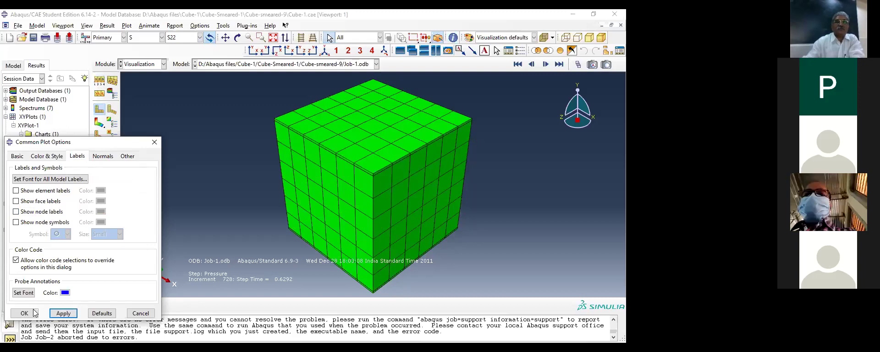
key(Escape)
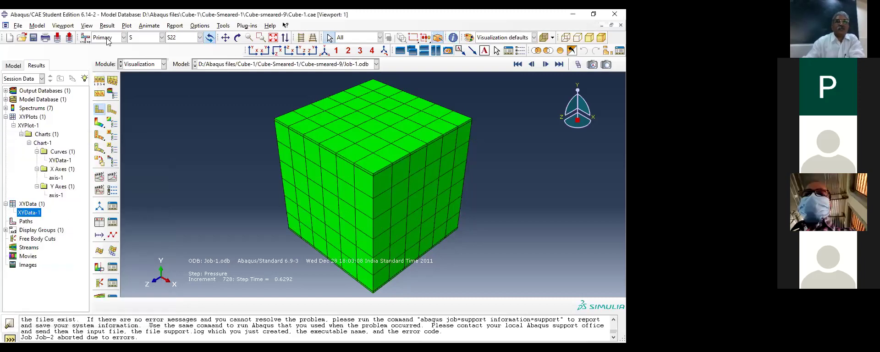
Review the available primary field output variables, leaving stress S selected
click(162, 38)
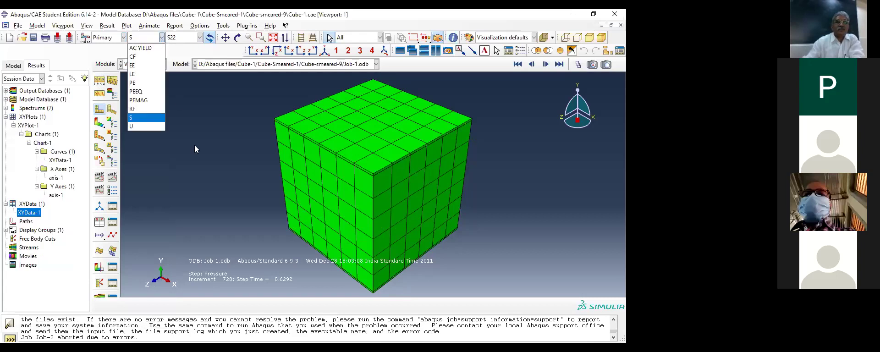
key(Home)
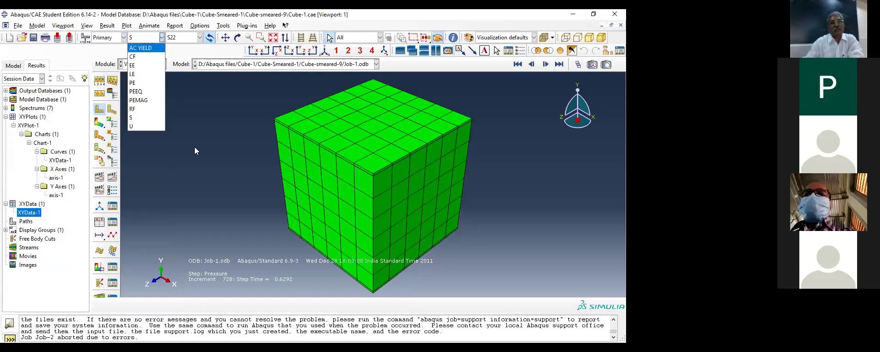
key(Escape)
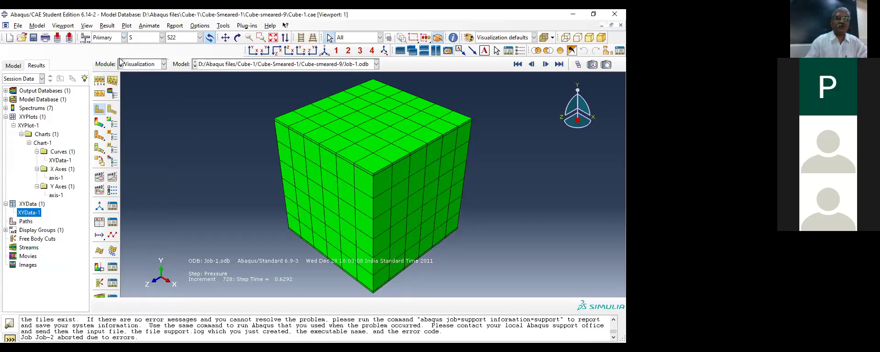
click(162, 38)
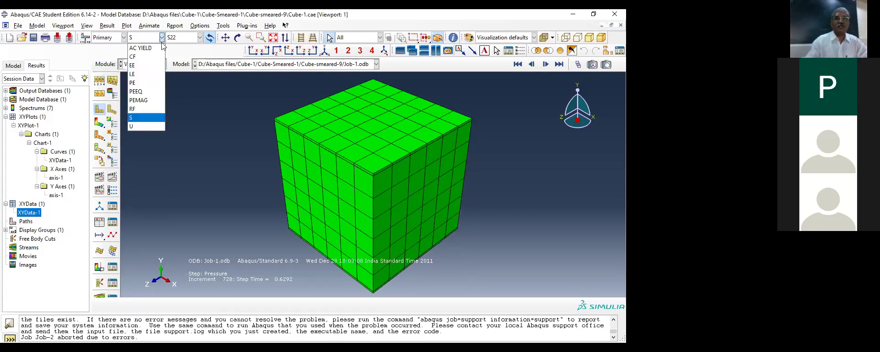
click(153, 170)
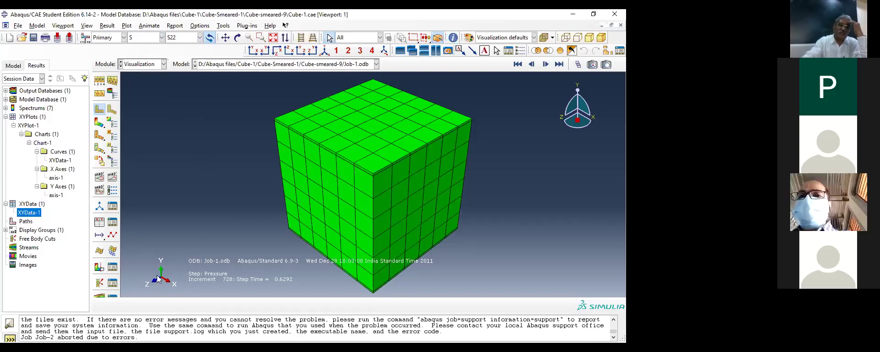
View the stress contours on the cube for component S11, followed by component S33
click(200, 37)
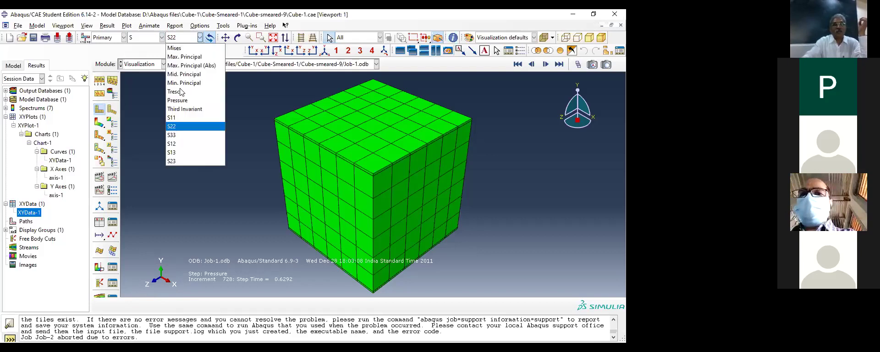
click(189, 119)
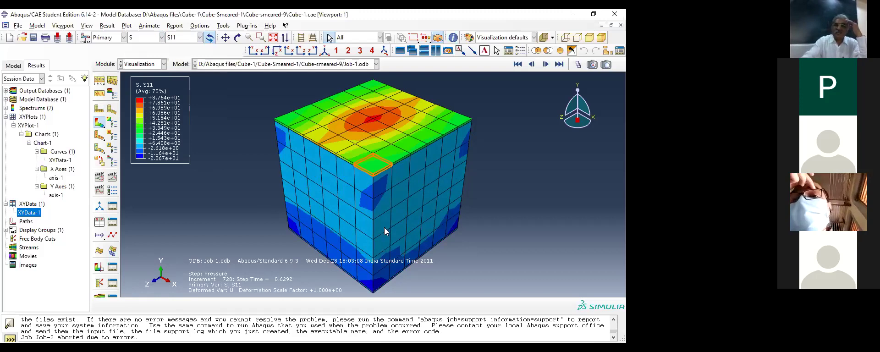
click(200, 37)
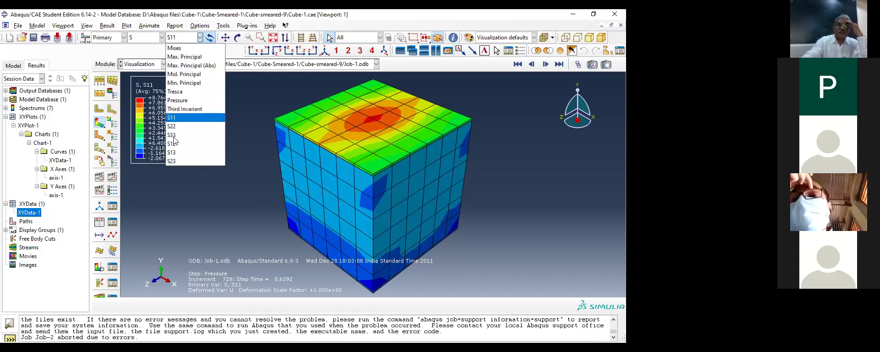
click(199, 38)
Display the contour plot of stress component S22 on the cube
click(199, 37)
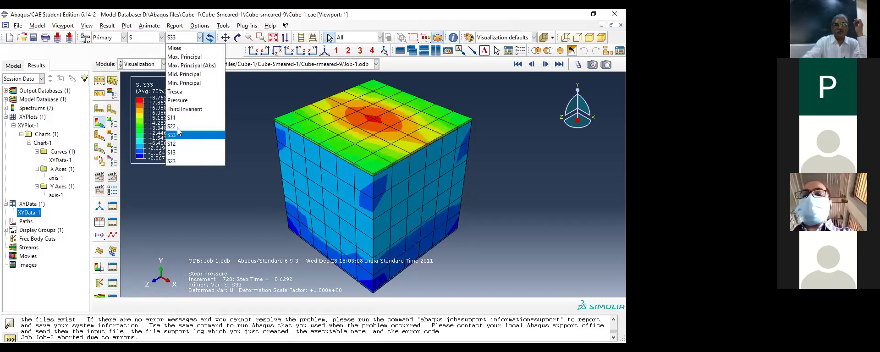
key(Down)
key(Return)
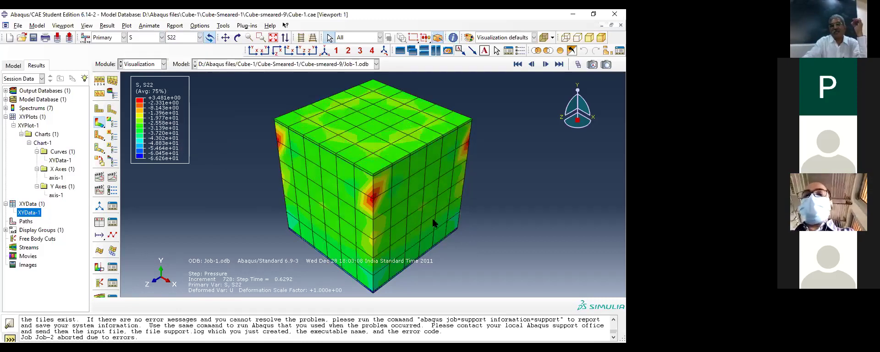
click(384, 227)
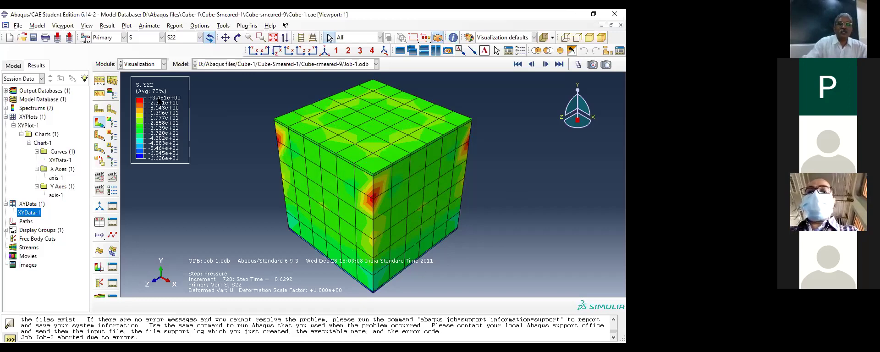
Section the cube with the X-plane view cut to see the internal S22 contours, and restore the full cube
click(392, 186)
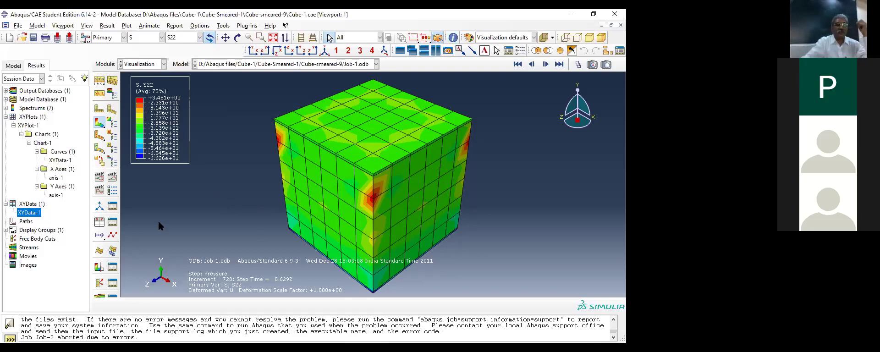
click(101, 267)
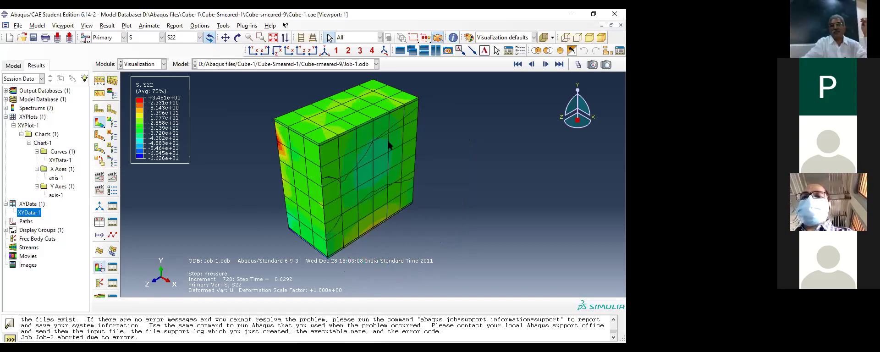
click(98, 268)
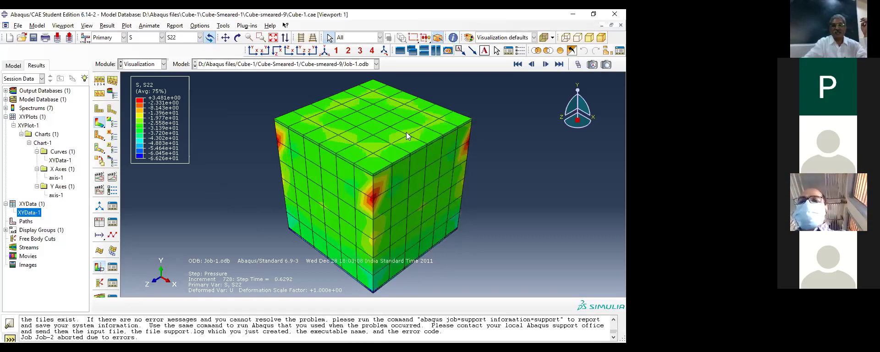
Show the X-plane cut from the view cut manager and shift it to position 73.4963
click(113, 267)
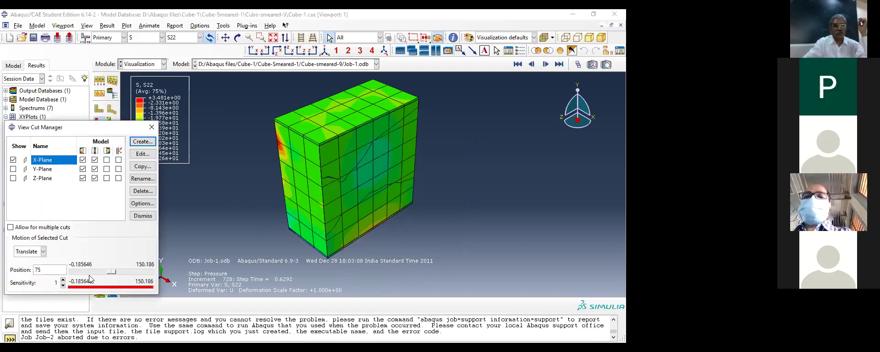
click(114, 274)
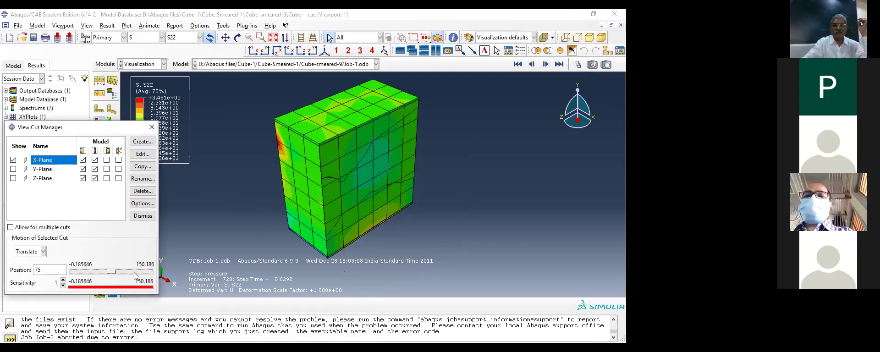
click(134, 272)
click(133, 272)
click(134, 272)
click(113, 271)
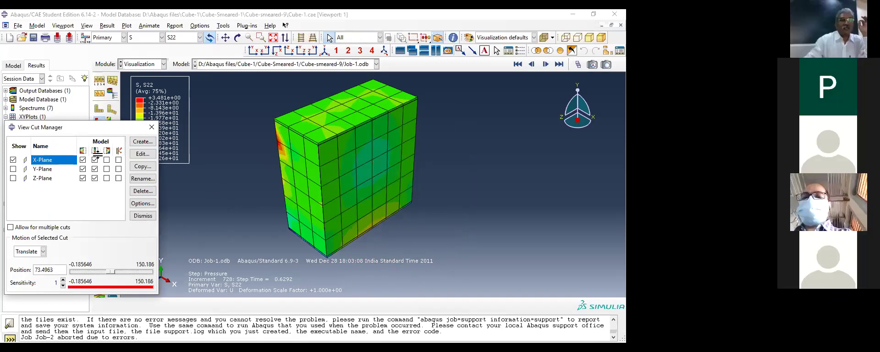
View the S22 contours on the Y-plane and Z-plane cuts, temporarily hiding the model below the Z-plane cut
click(13, 169)
click(48, 170)
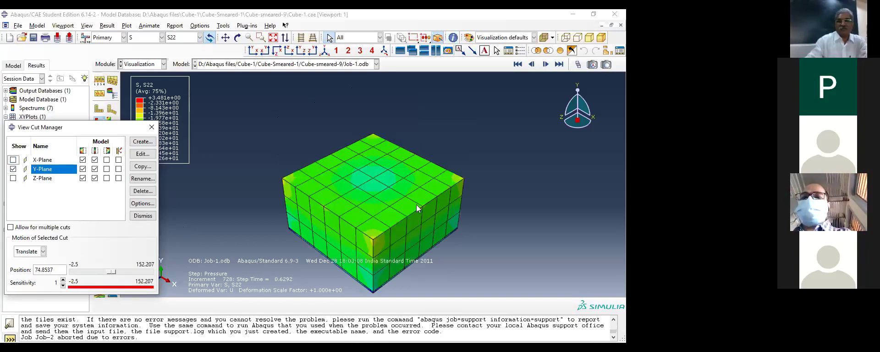
click(13, 178)
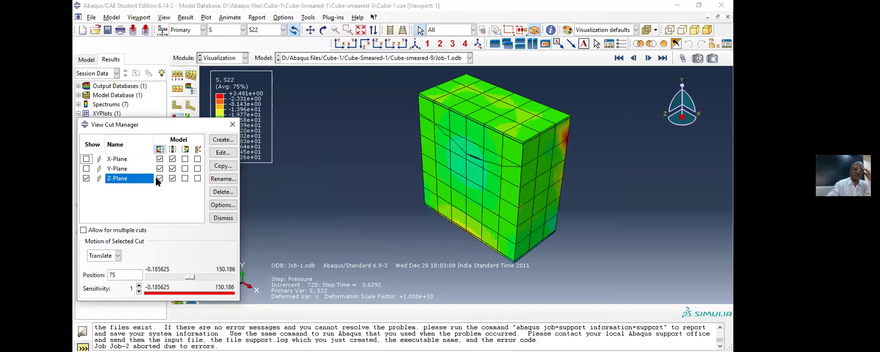
click(160, 179)
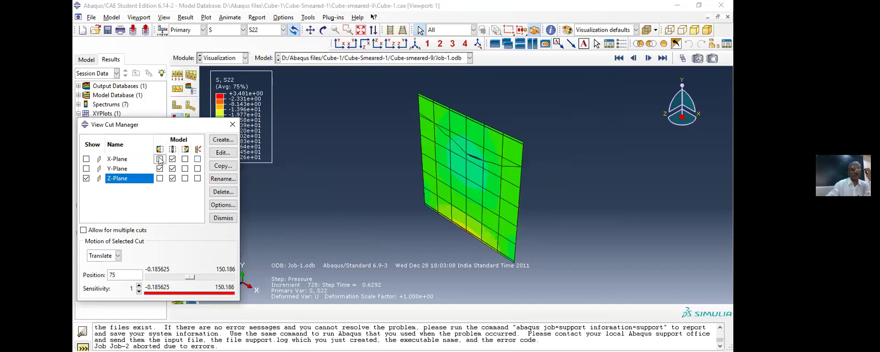
click(160, 179)
Inspect the cube's interior at the X-plane cut with the on-cut display disabled for all three planes
click(86, 169)
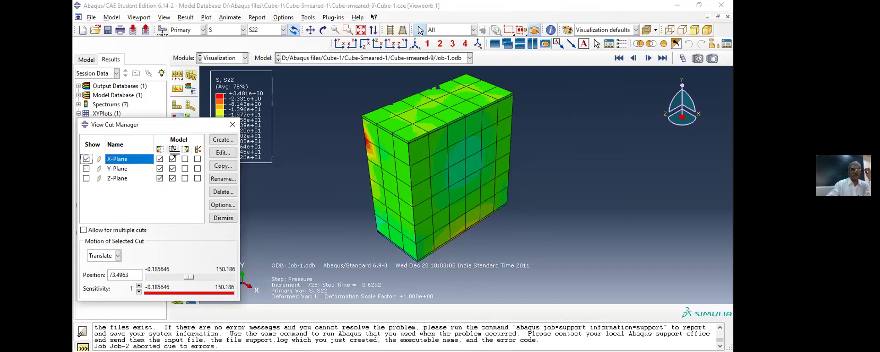
click(172, 168)
click(173, 178)
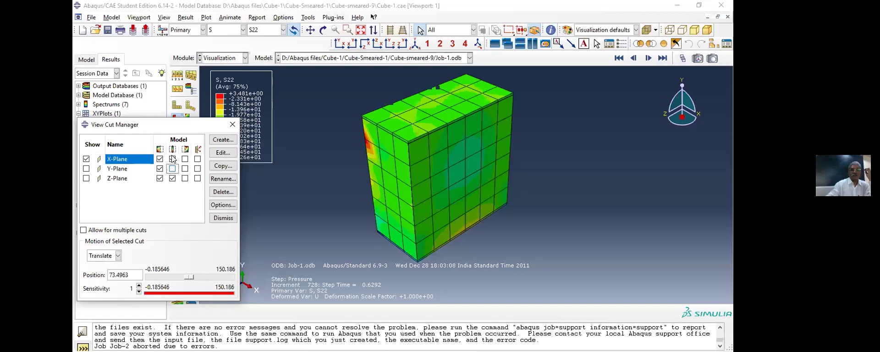
click(172, 159)
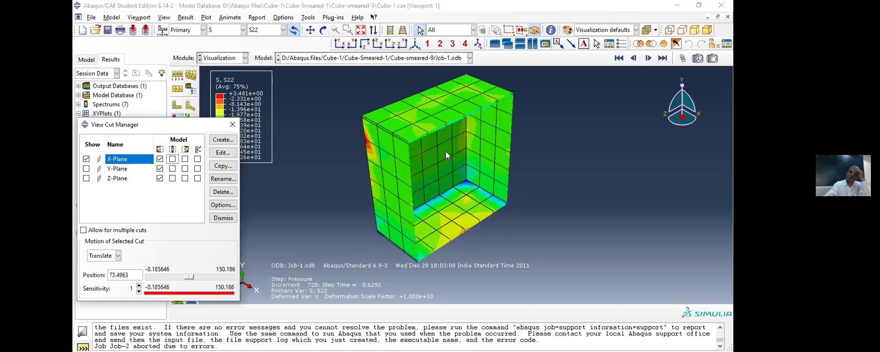
click(429, 140)
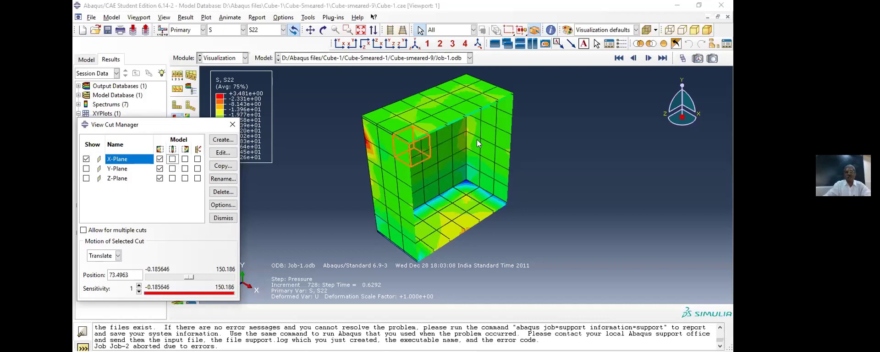
Re-enable the on-cut display for all three planes, close the view cut manager and show the full cube
click(173, 160)
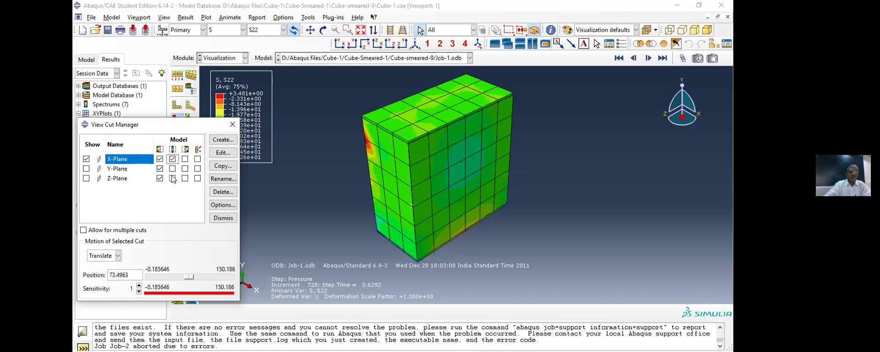
click(172, 169)
click(87, 169)
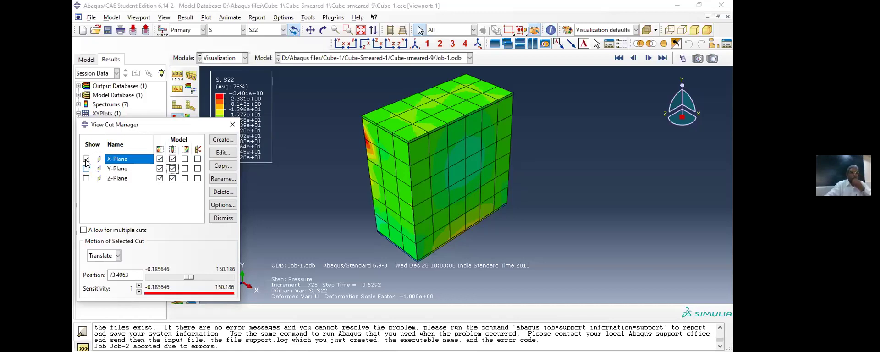
click(87, 159)
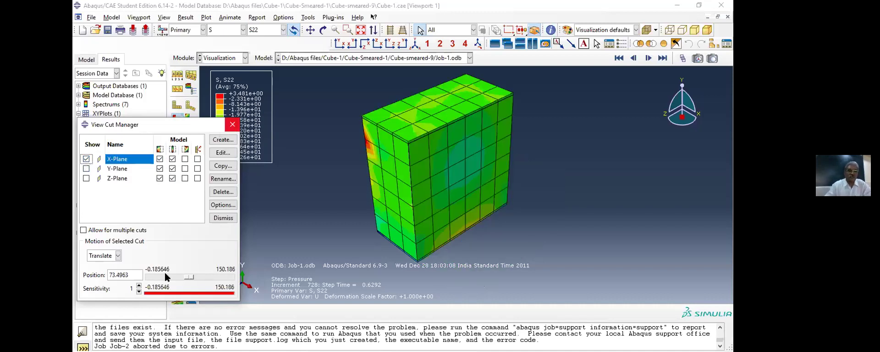
click(232, 125)
Start creating XY data with ODB field output as the source
click(177, 225)
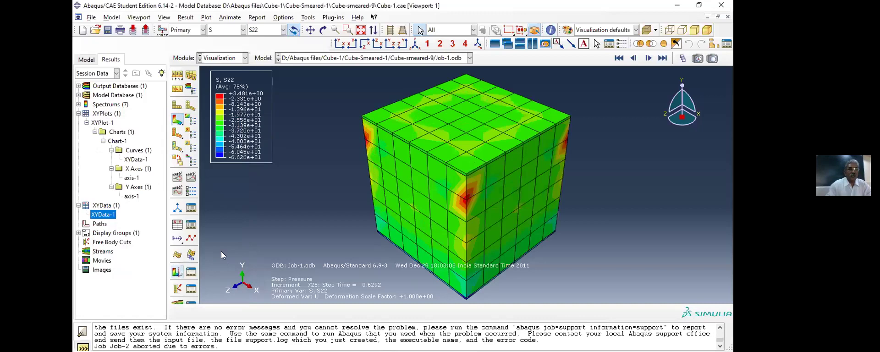
click(178, 226)
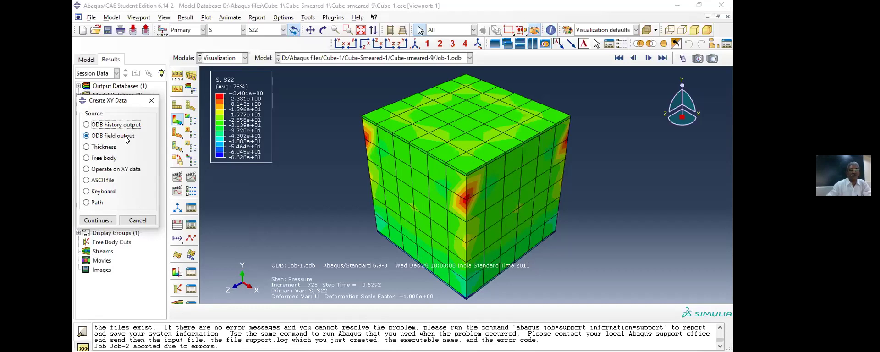
click(109, 221)
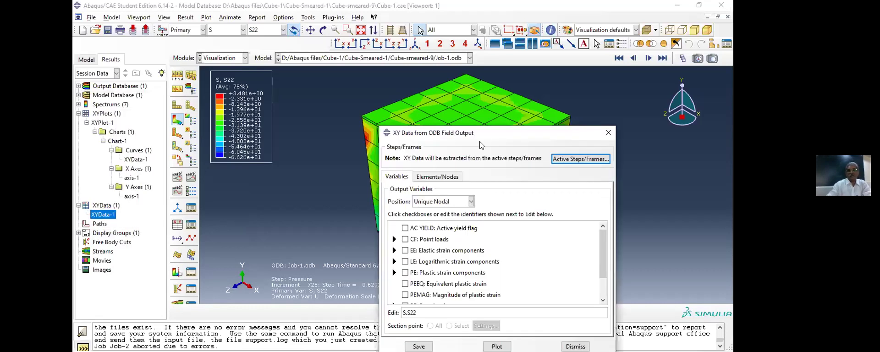
drag(486, 139, 431, 56)
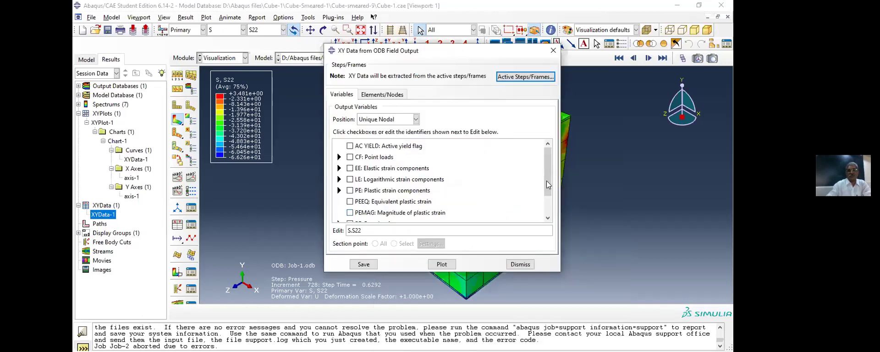
Expand the stress components, keeping S22 as the output variable and Unique Nodal as its position
drag(546, 181, 548, 194)
scroll(362, 206, down, 1)
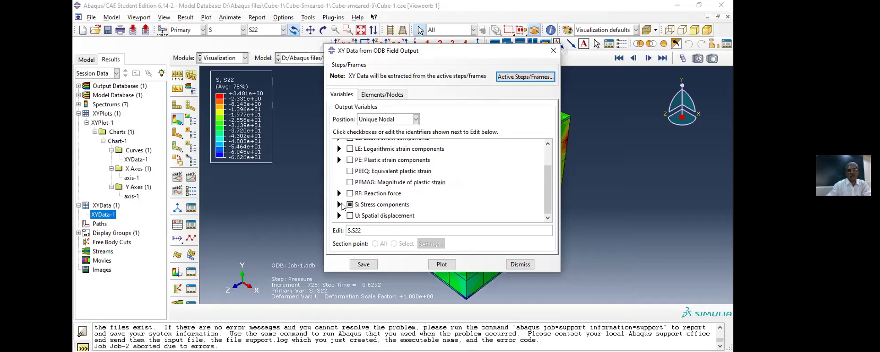
click(340, 205)
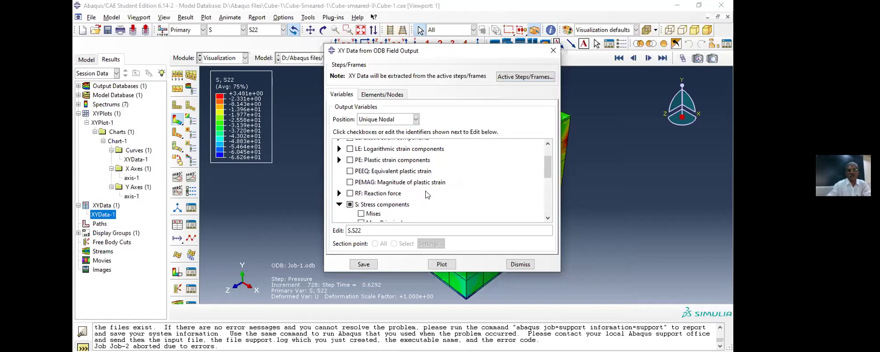
scroll(409, 201, down, 3)
scroll(379, 190, down, 1)
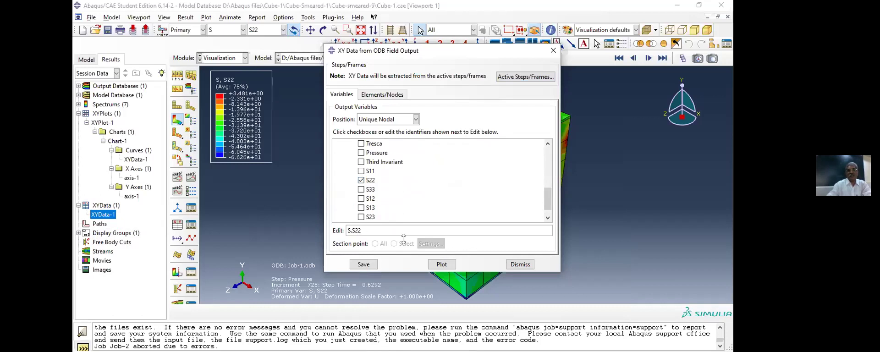
click(416, 118)
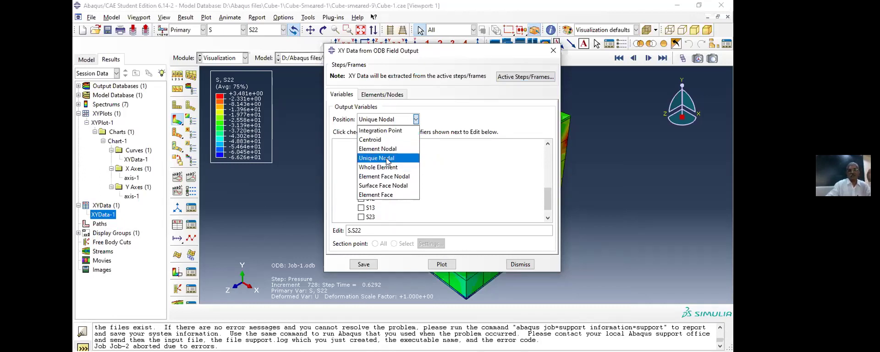
click(387, 157)
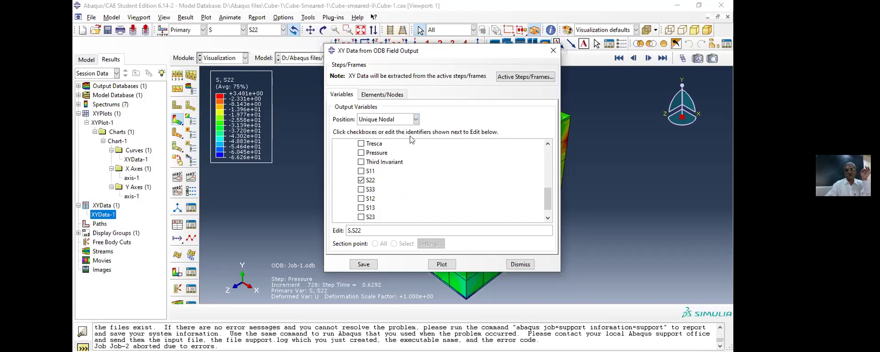
Specify node label 25 of part instance CUBE-1 and plot its S22 stress against time
click(385, 97)
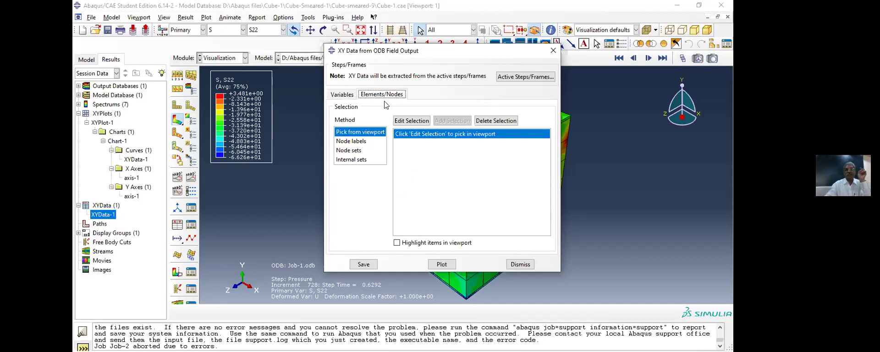
click(362, 141)
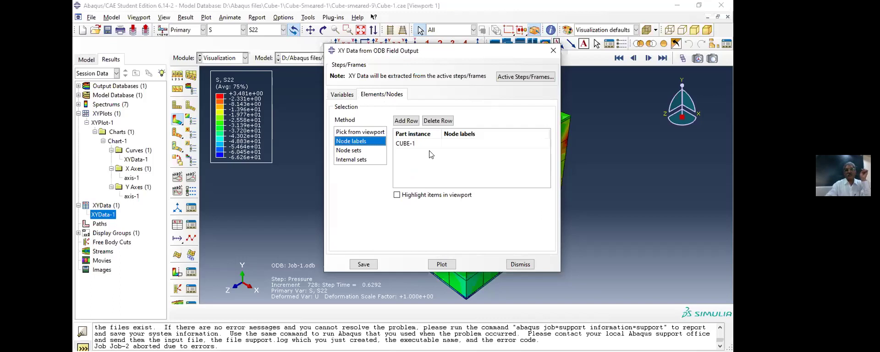
click(459, 145)
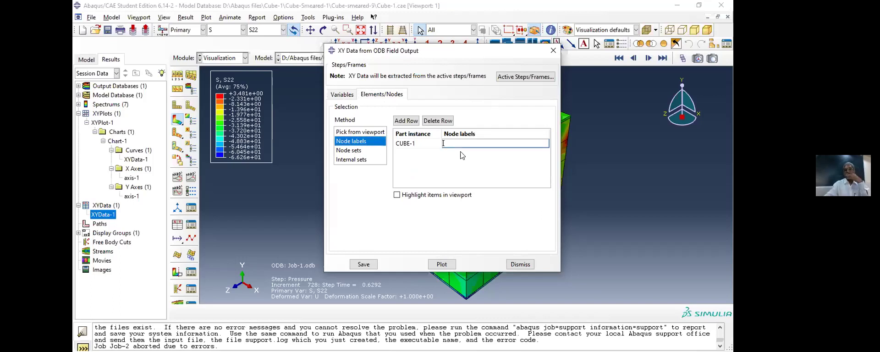
click(445, 266)
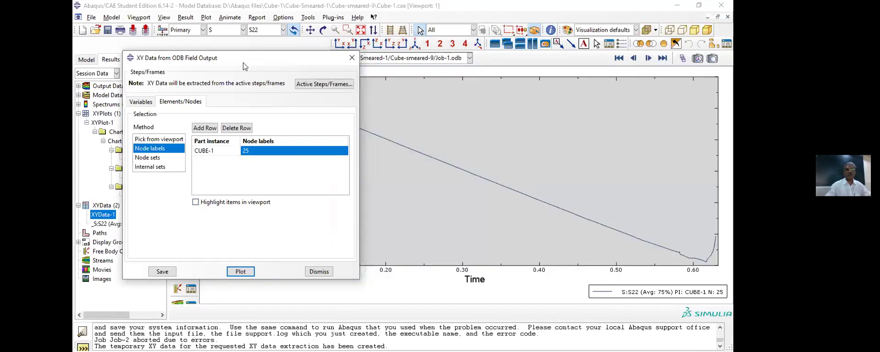
Examine the stress-time curve of node 25, particularly around its peak compressive stress
drag(243, 62, 90, 157)
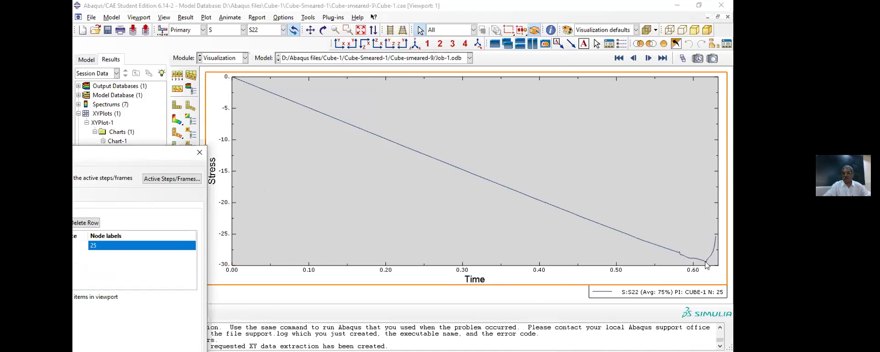
scroll(708, 263, up, 1)
scroll(273, 227, up, 1)
scroll(279, 225, down, 1)
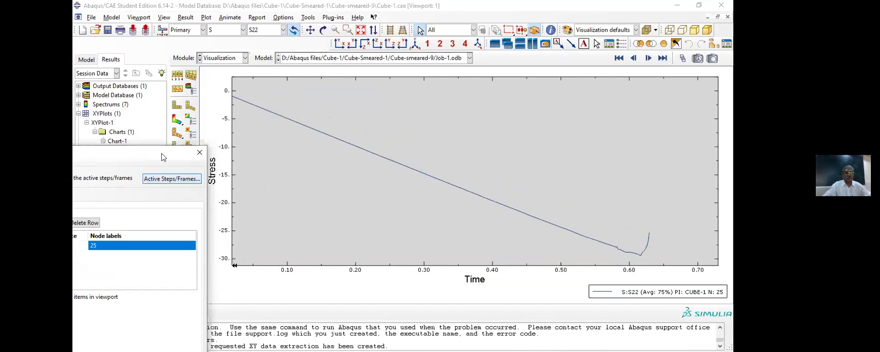
Open the XYData-1 stress-time data for editing and select all of its X and Y values
drag(137, 153, 525, 109)
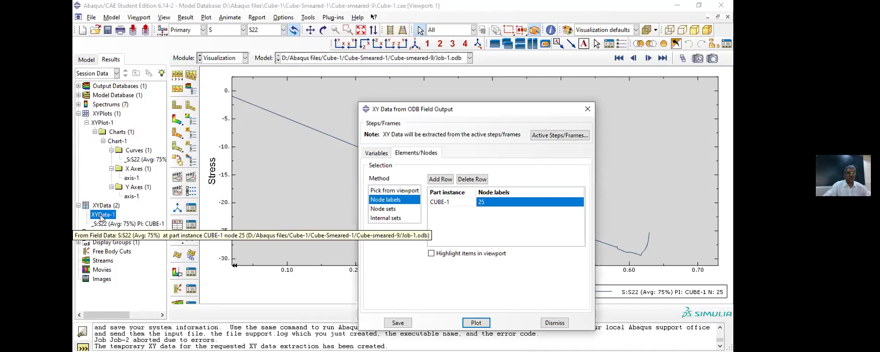
right_click(122, 242)
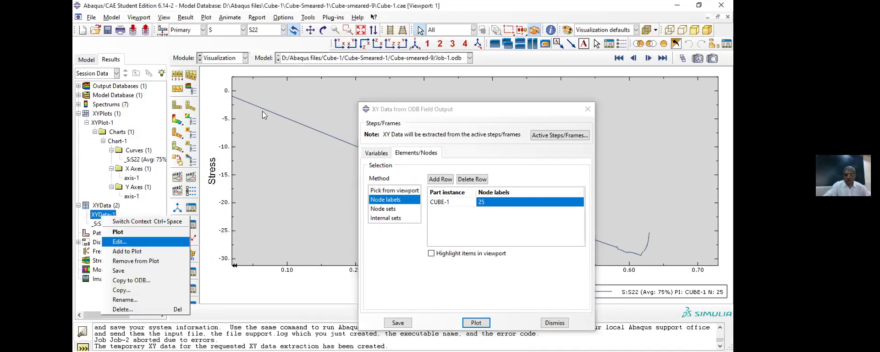
click(119, 241)
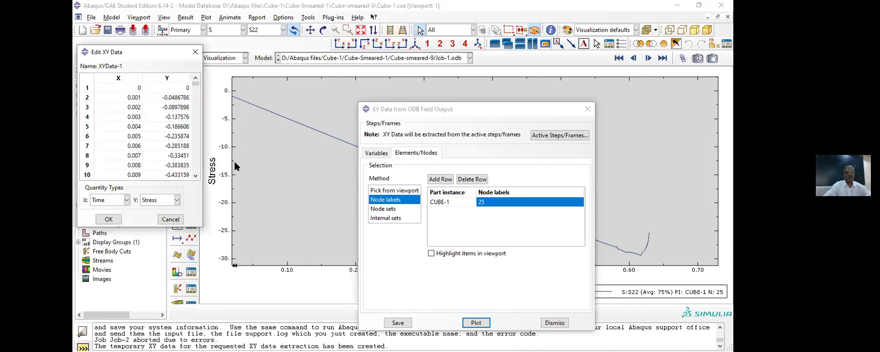
click(125, 88)
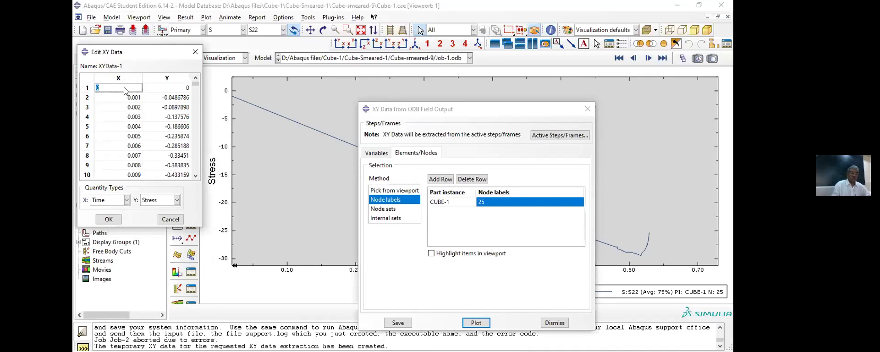
key(ctrl+a)
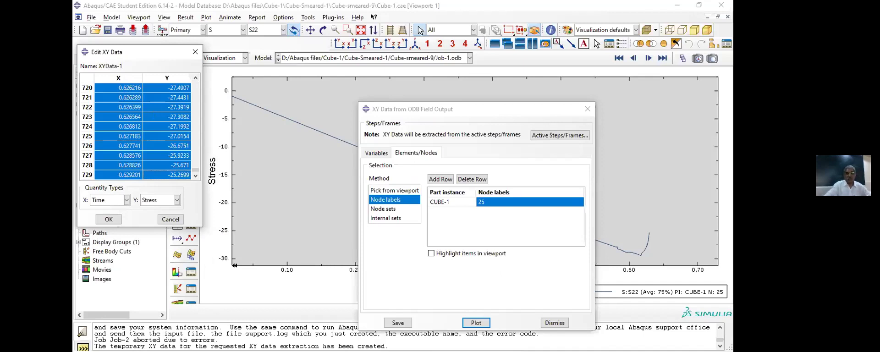
Move the field output extraction dialog off the curve and close the XYData-1 table
key(alt+Tab)
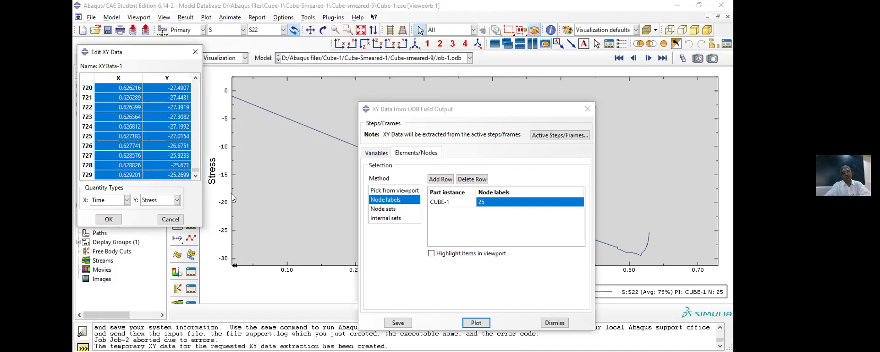
drag(487, 113, 342, 56)
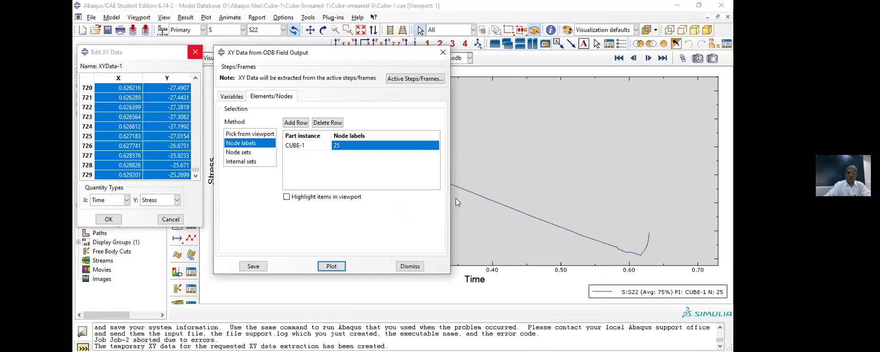
click(196, 52)
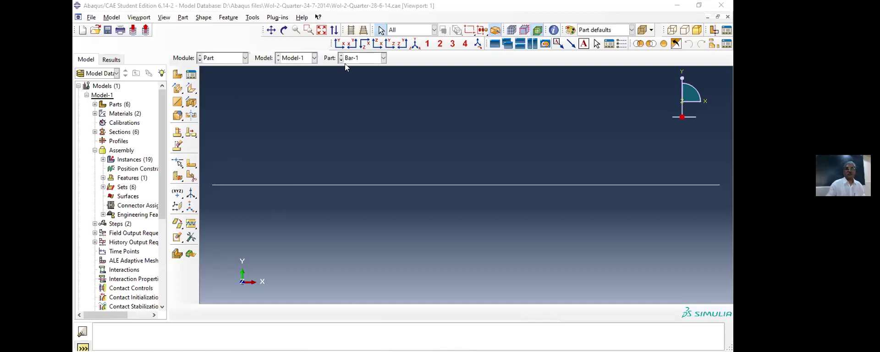
Display the parts Bar-2, Bar-3 and Conc_Beam of the Wol-2-Quarter model one after another
click(383, 60)
click(376, 75)
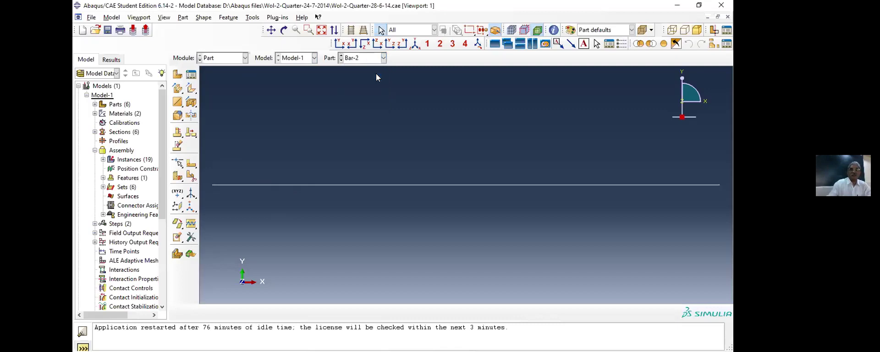
click(383, 58)
click(368, 84)
click(383, 59)
click(368, 97)
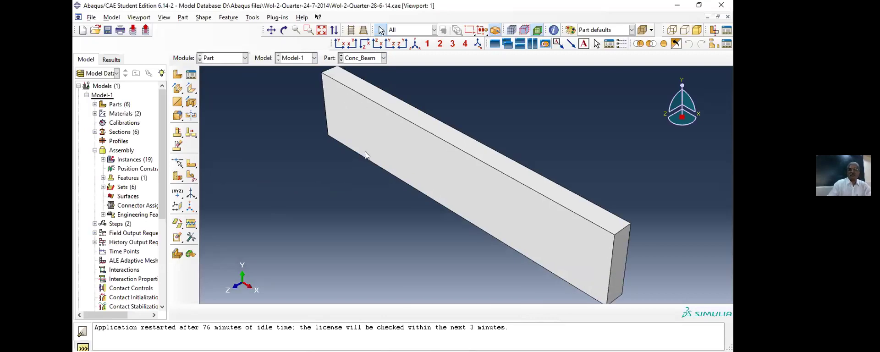
scroll(370, 166, down, 1)
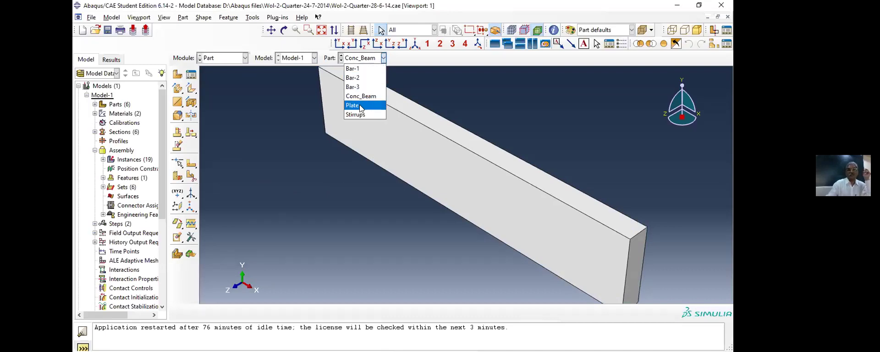
Display the Plate and Stirrups parts and expand the materials of Model-1
click(361, 106)
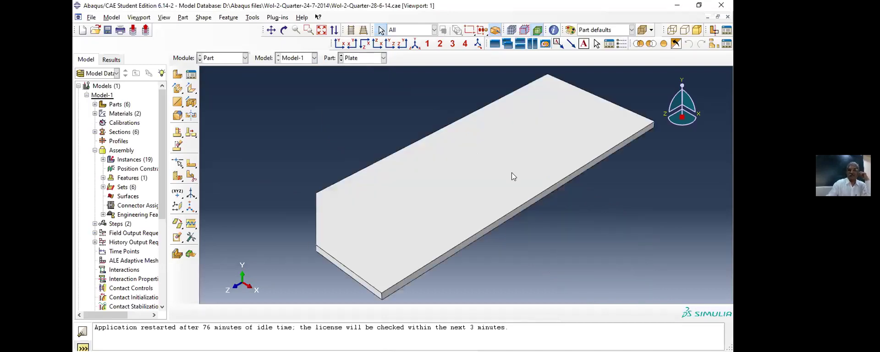
click(383, 61)
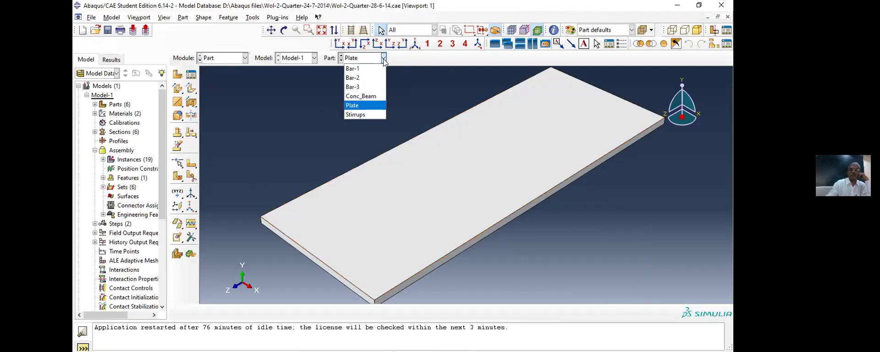
click(365, 113)
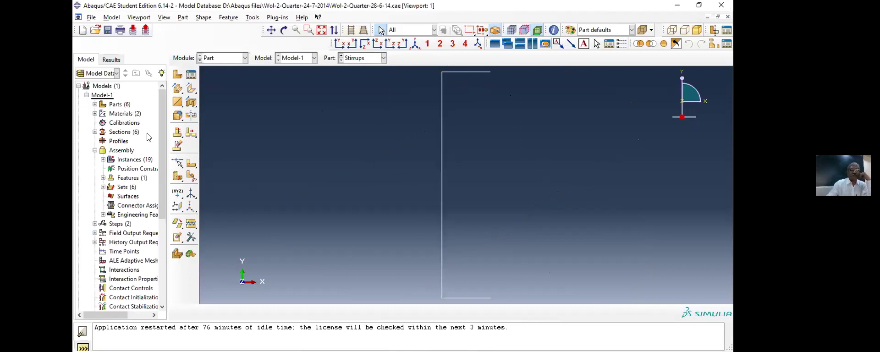
click(95, 114)
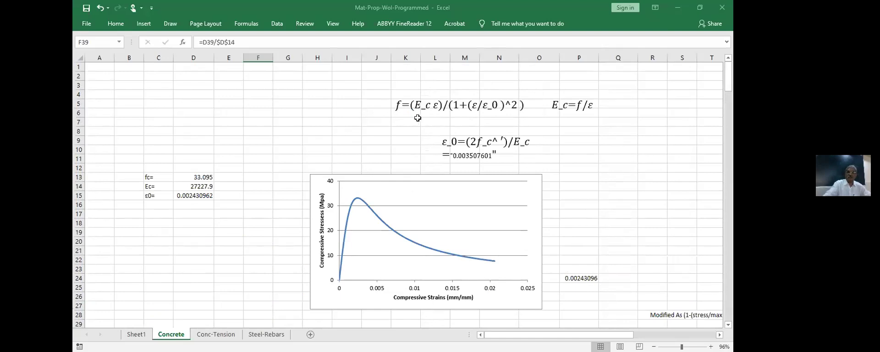
In the Excel workbook Mat-Prop-Wol-Programmed, examine the concrete strain-stress table from its first row to its last
scroll(229, 225, down, 4)
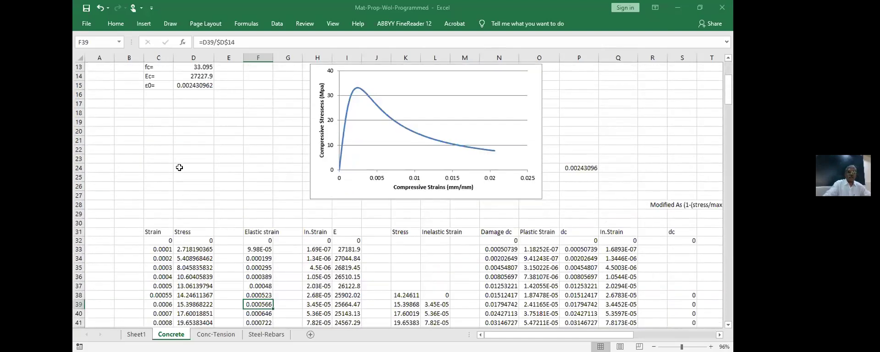
scroll(179, 168, down, 4)
click(166, 130)
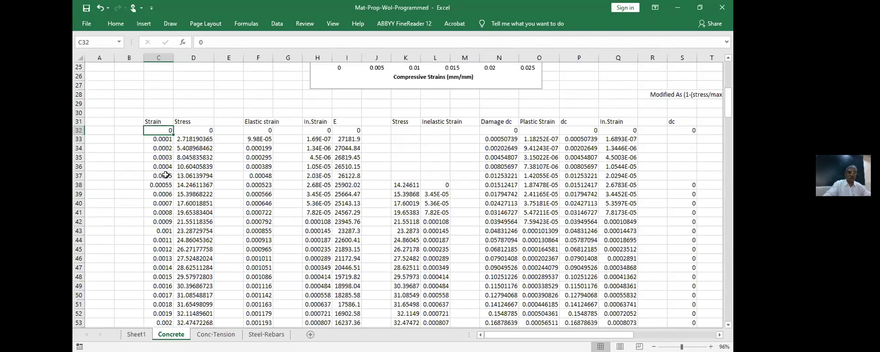
scroll(168, 172, down, 4)
scroll(160, 190, down, 20)
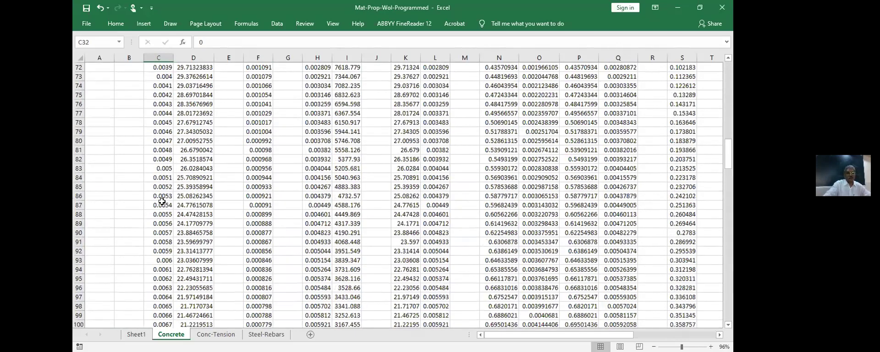
scroll(163, 207, down, 20)
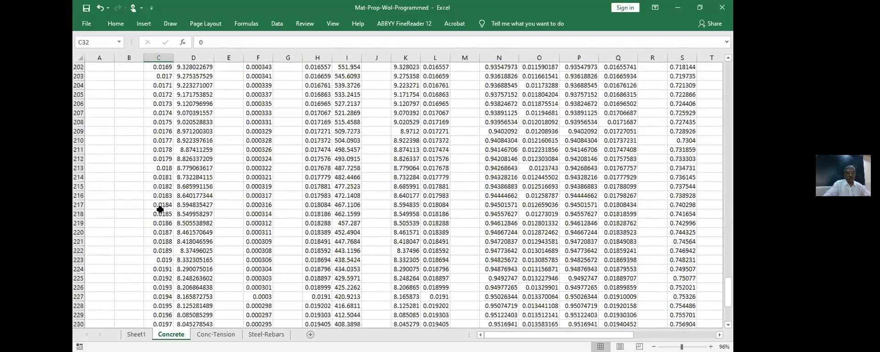
scroll(160, 208, up, 8)
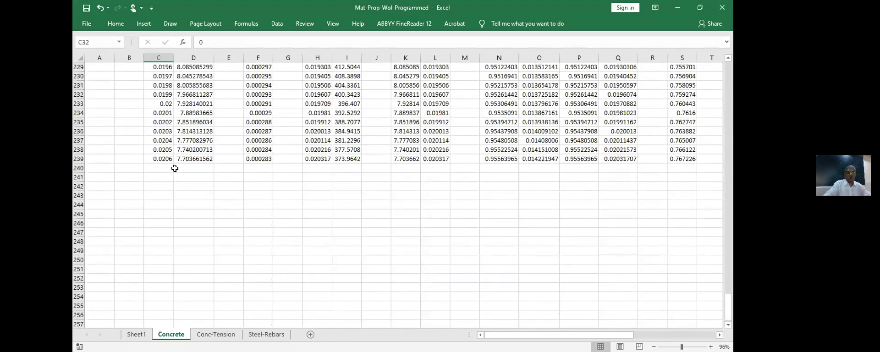
drag(730, 312, 722, 104)
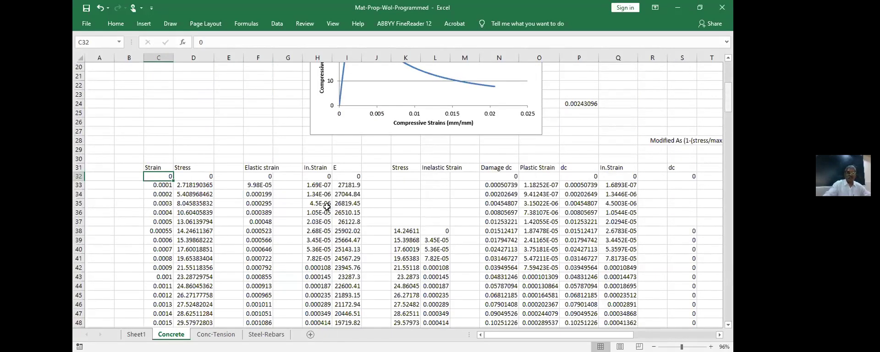
Inspect the compressive stress formulas in cells D32, D33 and D34
click(190, 177)
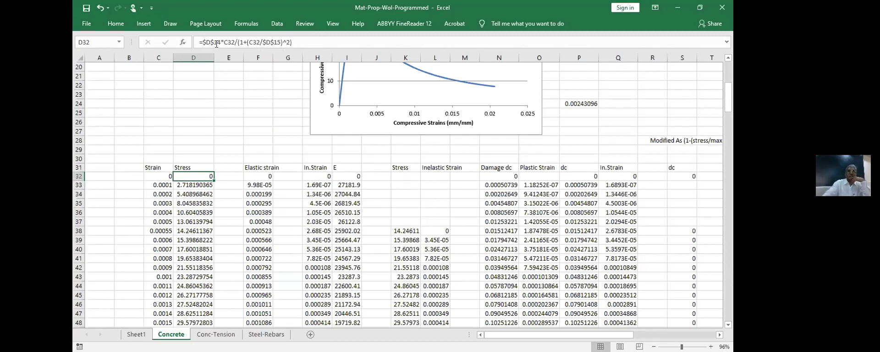
scroll(256, 189, up, 1)
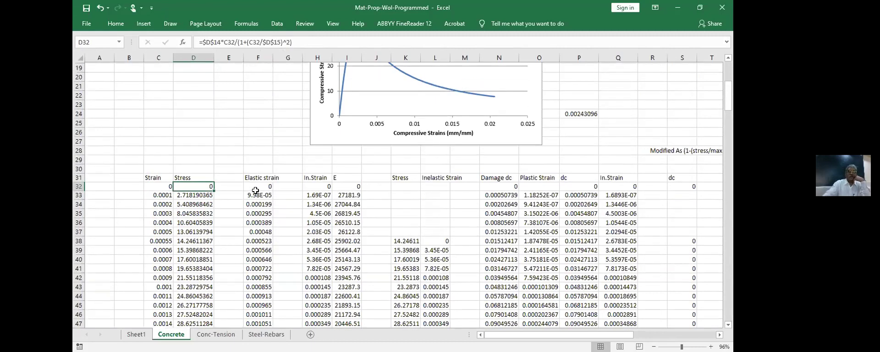
scroll(211, 226, down, 2)
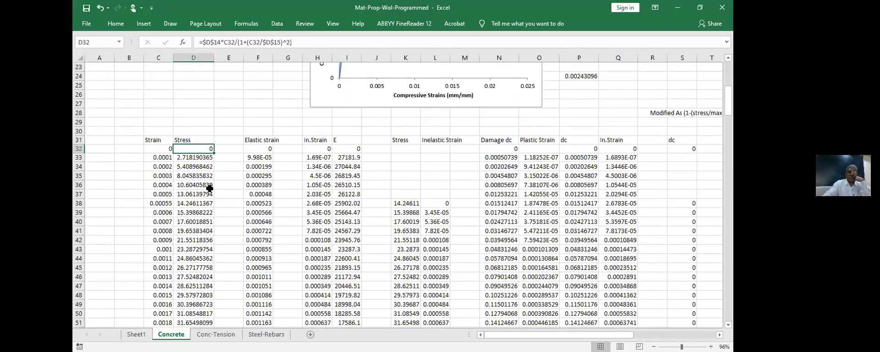
click(202, 157)
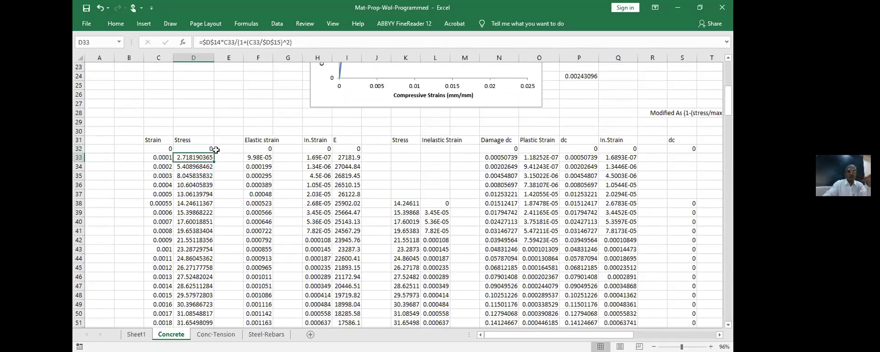
click(204, 167)
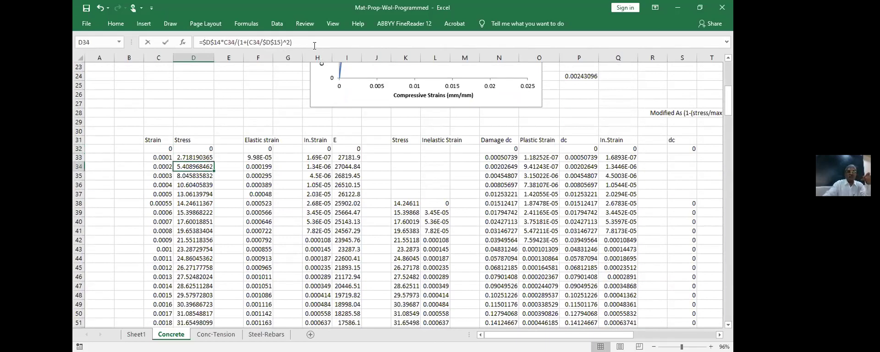
Trace the cells referenced by the stress formula in D34, including Ec and ε0, and close the formula without changes
click(314, 45)
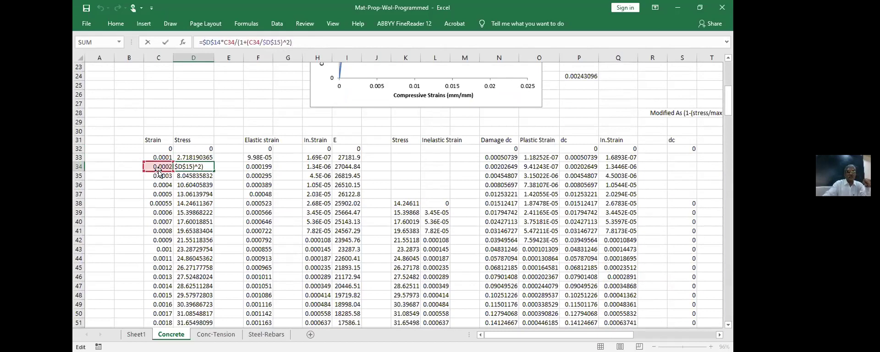
scroll(258, 243, up, 2)
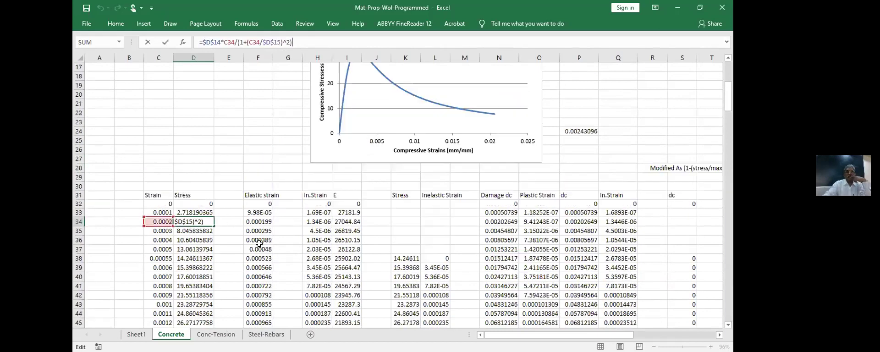
scroll(259, 244, up, 3)
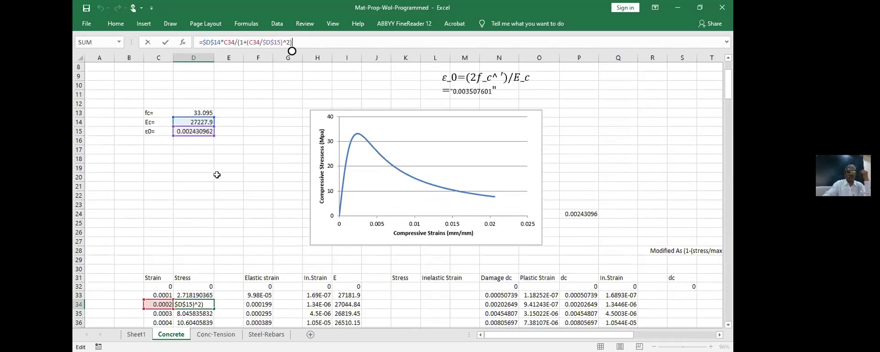
scroll(225, 177, down, 1)
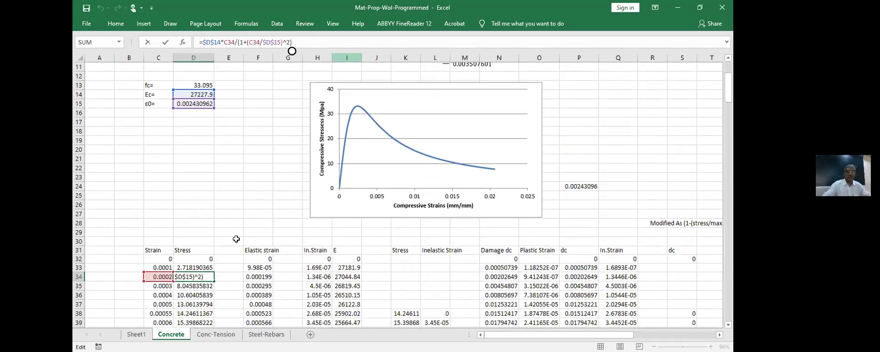
key(Return)
Inspect the elastic strain formula in F33 with its referenced cells, and compare it with the inelastic strain formula in H33
scroll(196, 227, down, 2)
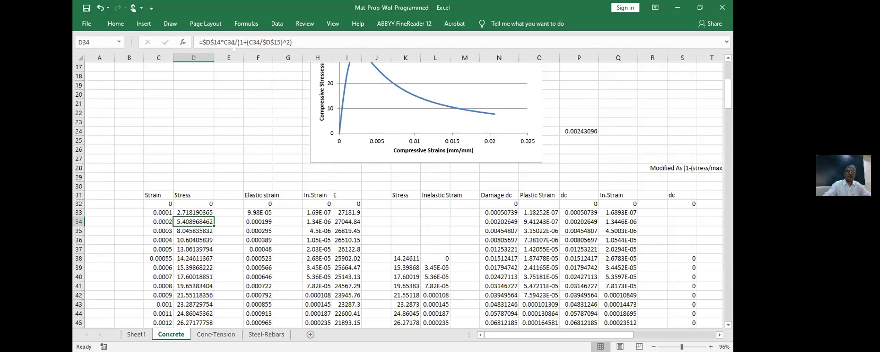
key(Up)
key(Right)
key(Right)
key(F2)
scroll(230, 171, up, 2)
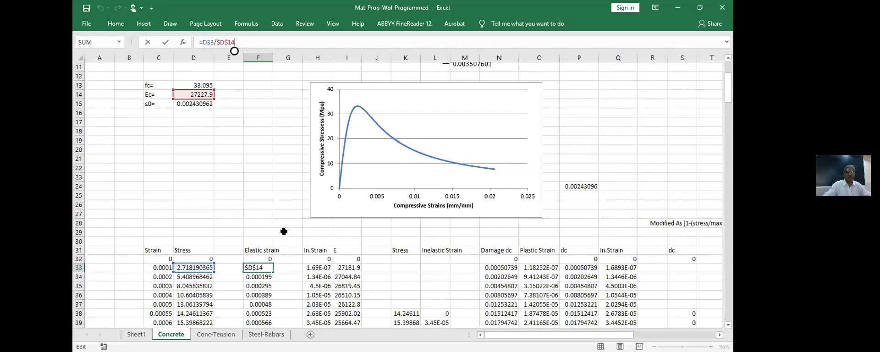
key(ctrl+Return)
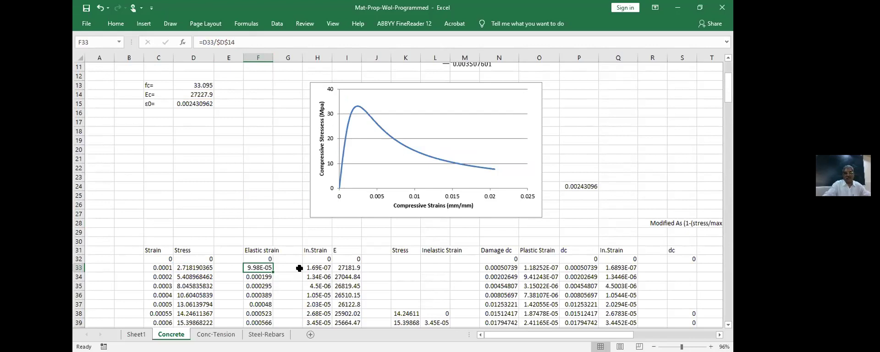
click(320, 268)
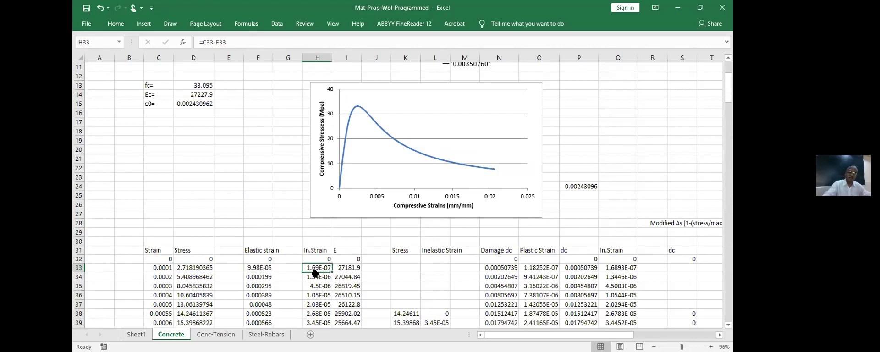
click(262, 270)
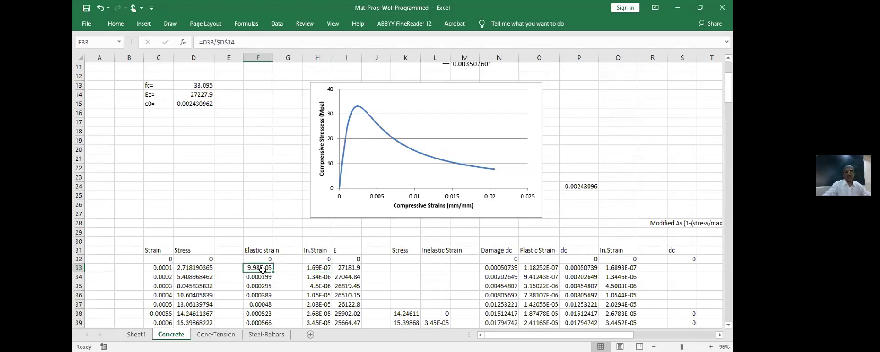
Inspect the inelastic strain formula in H33 and the first stress and inelastic strain entries in K38 and L38
click(318, 269)
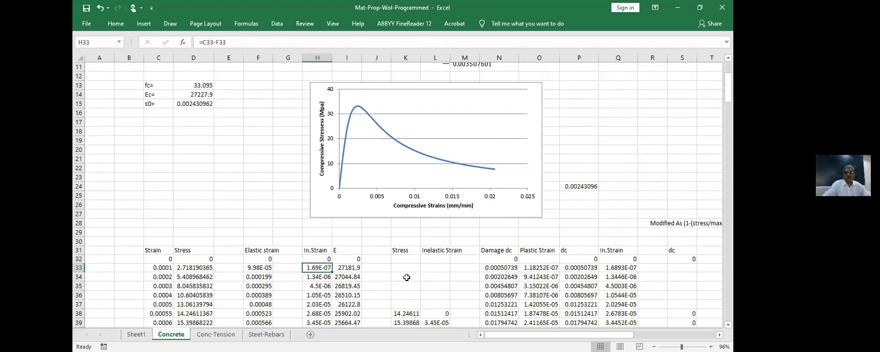
scroll(408, 286, down, 1)
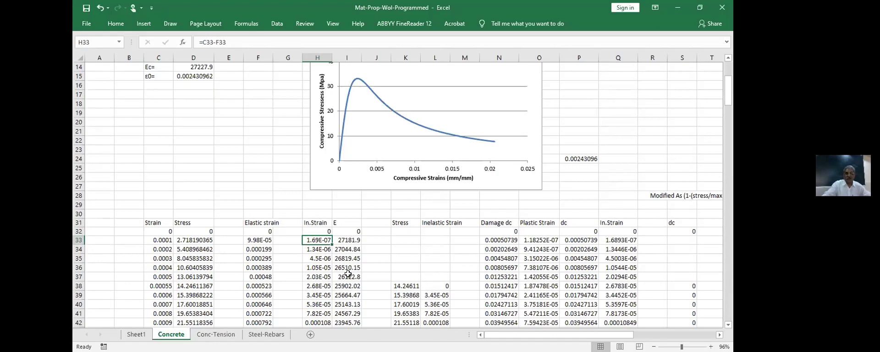
click(405, 287)
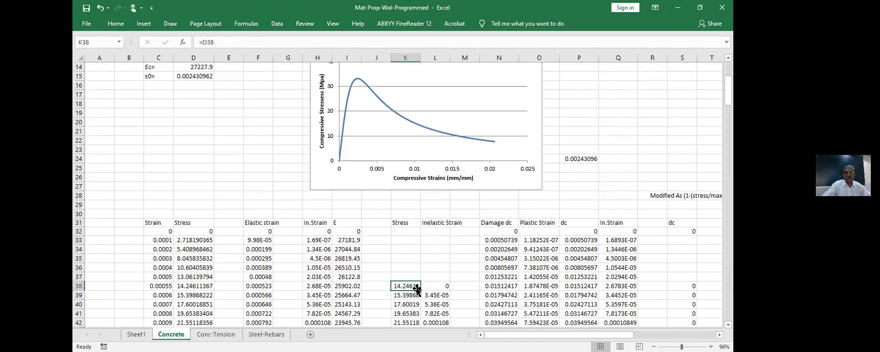
click(443, 286)
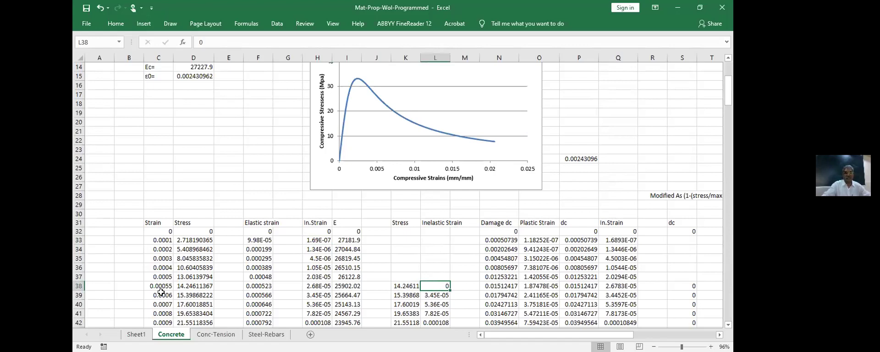
Inspect the compression damage formula in N33, trace its referenced cells, and close the formula without changes
click(503, 238)
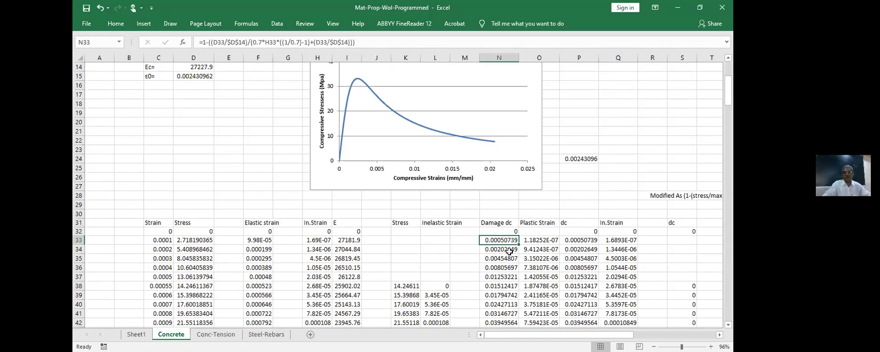
scroll(369, 73, down, 1)
scroll(410, 69, up, 1)
click(419, 40)
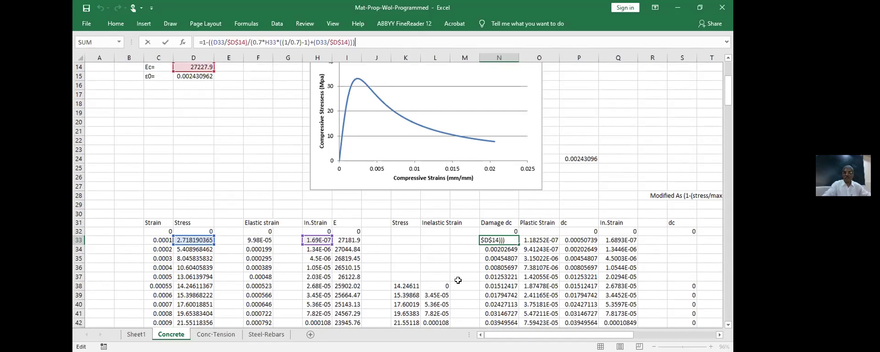
key(ctrl+Return)
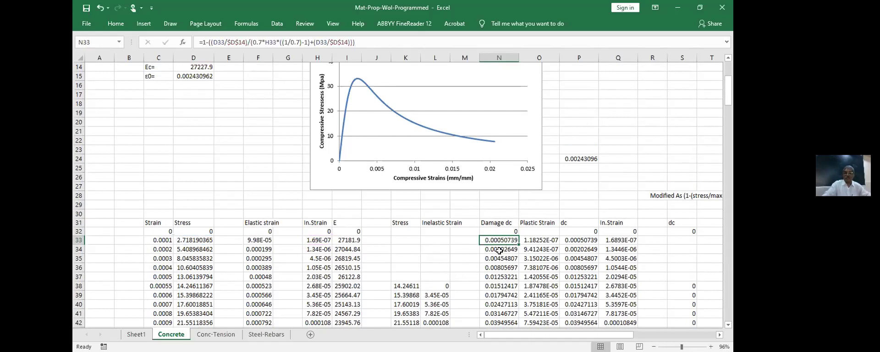
Inspect the plastic strain formula in O33, trace its referenced cells, and close the formula without changes
scroll(509, 255, down, 1)
scroll(545, 192, down, 1)
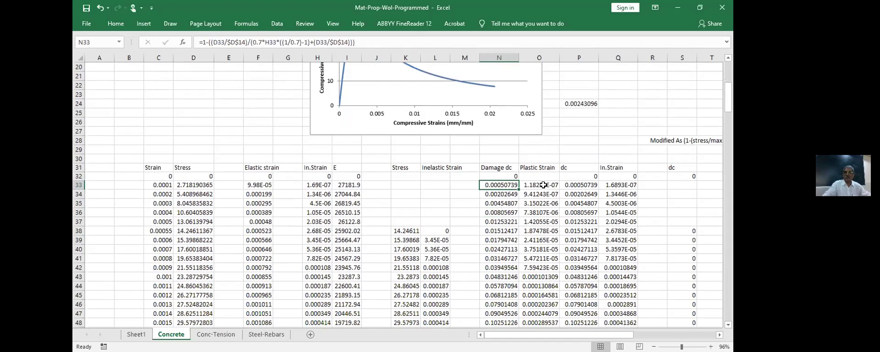
click(544, 185)
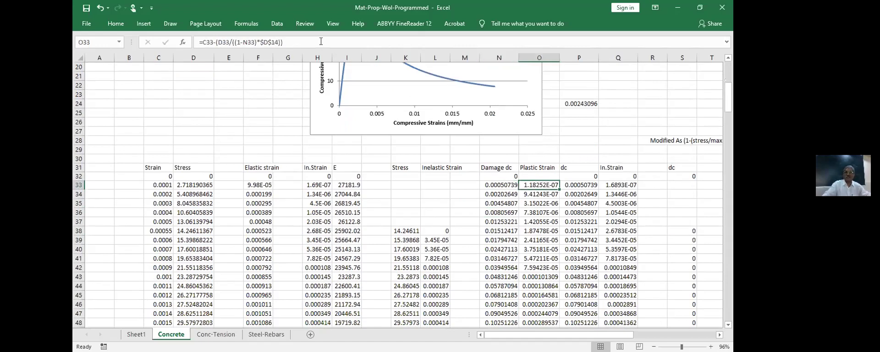
click(321, 43)
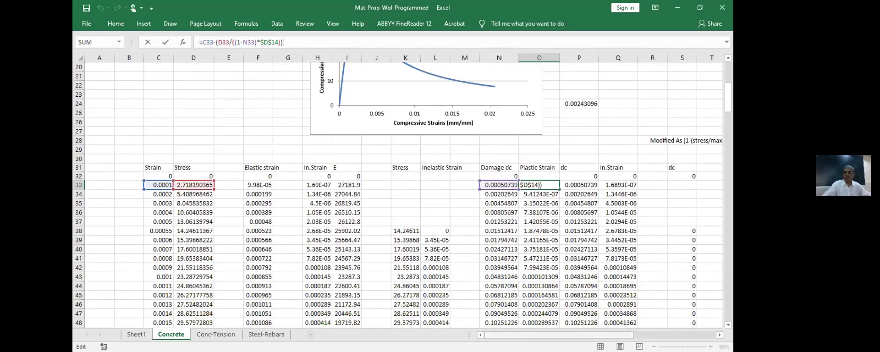
key(ctrl+Return)
Review the Tensile section of the Concrete sheet, including the Concrete Tension Damage and Concrete Tension Stiffening tables
scroll(559, 209, right, 5)
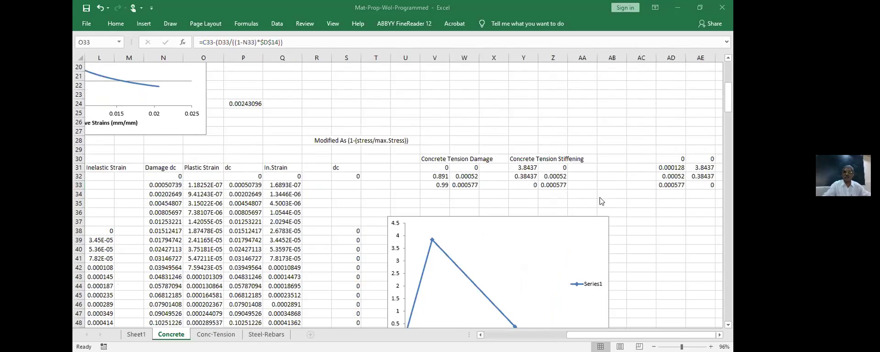
scroll(612, 200, up, 6)
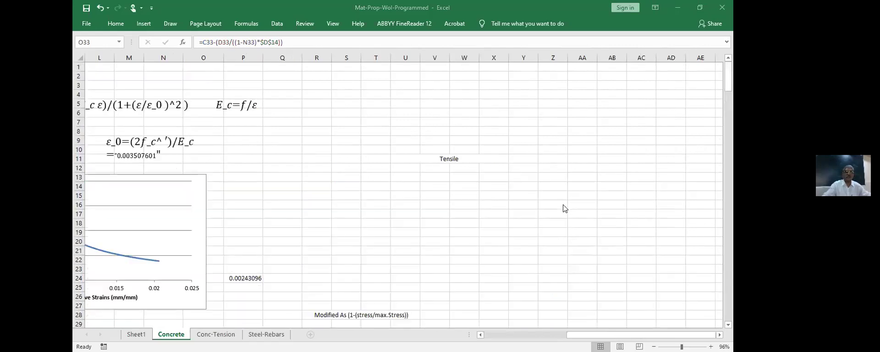
scroll(534, 212, down, 6)
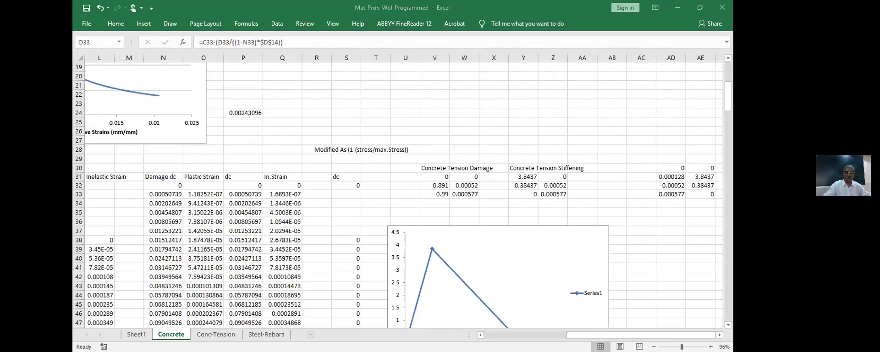
On the Conc-Tension sheet, examine the ε0 equation and the yield stress, damage parameter and cracking strain tables
click(215, 335)
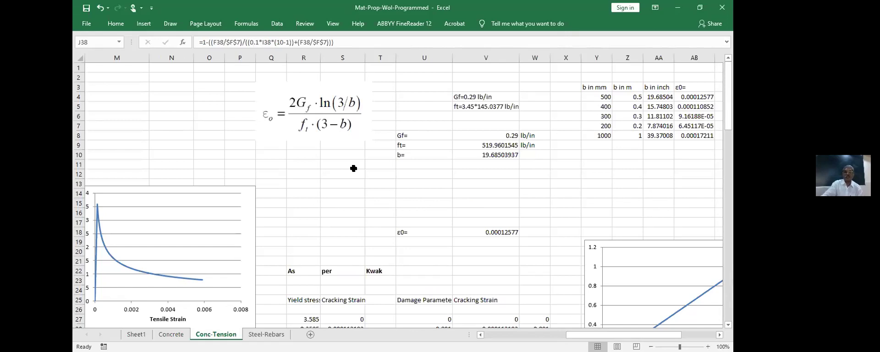
scroll(350, 186, right, 3)
scroll(109, 143, down, 6)
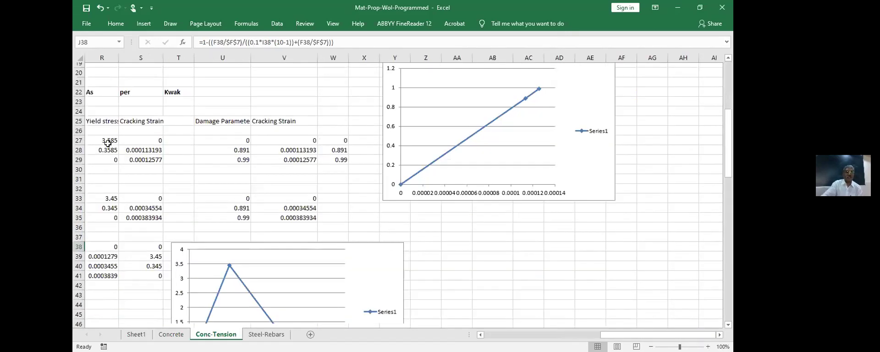
scroll(582, 315, down, 1)
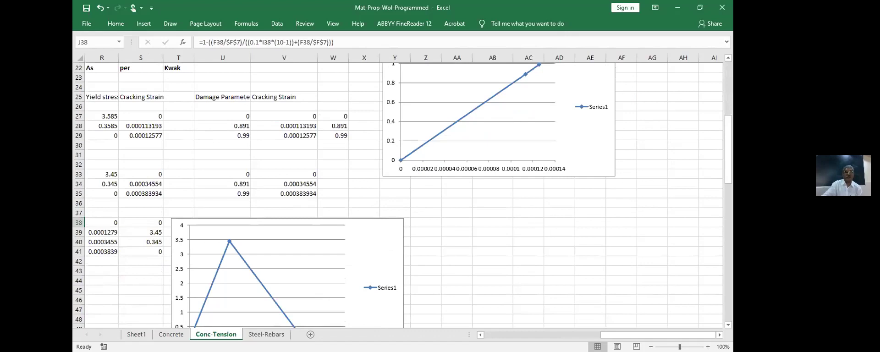
scroll(372, 103, left, 1)
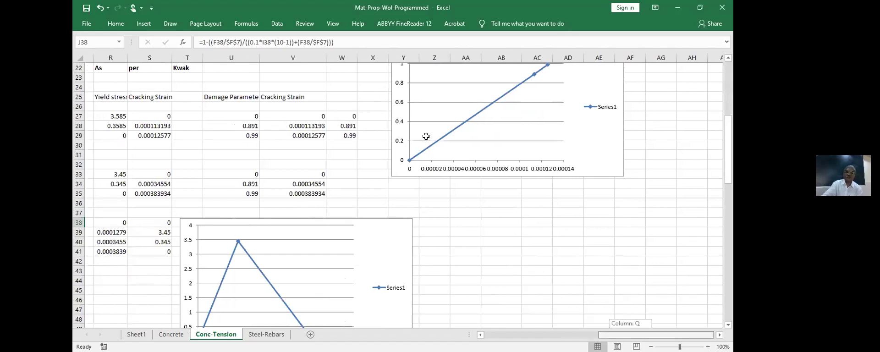
scroll(426, 136, left, 3)
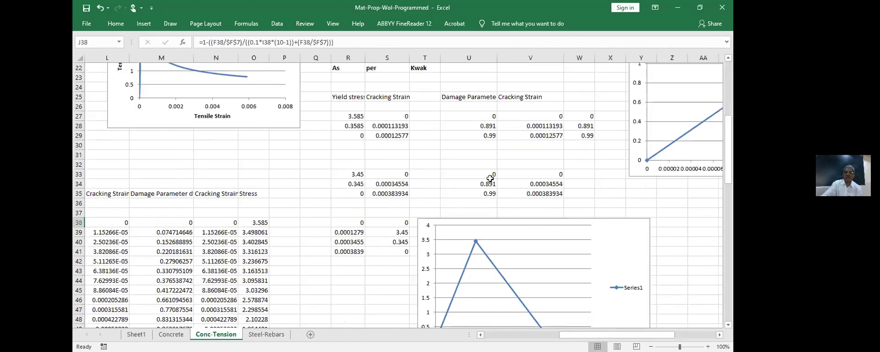
Check the damage parameters in U33 to U35 and the cracking strain in V34 against the ε0 equation above
click(490, 195)
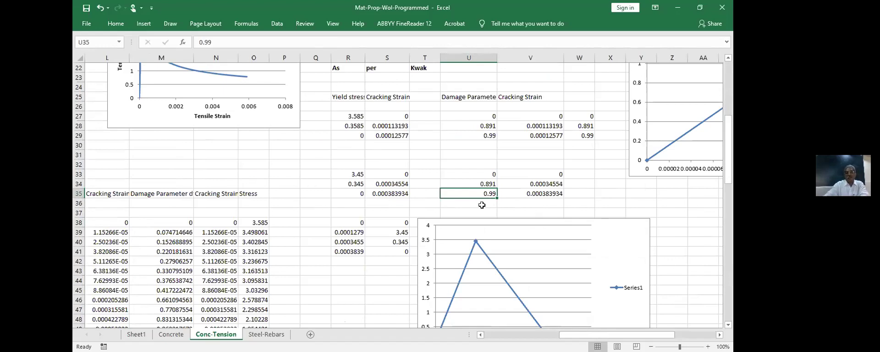
click(477, 185)
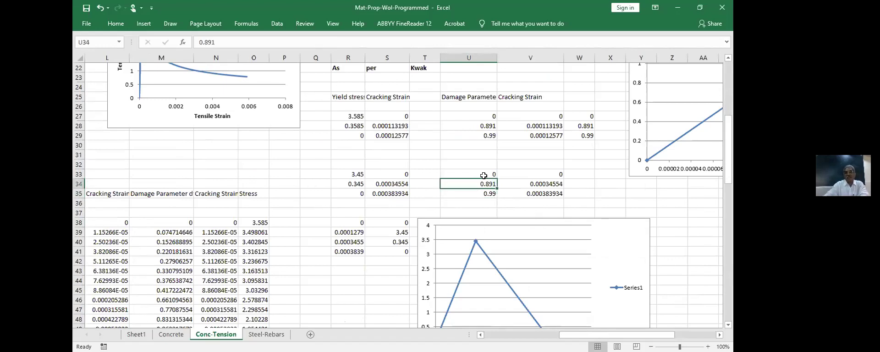
key(Up)
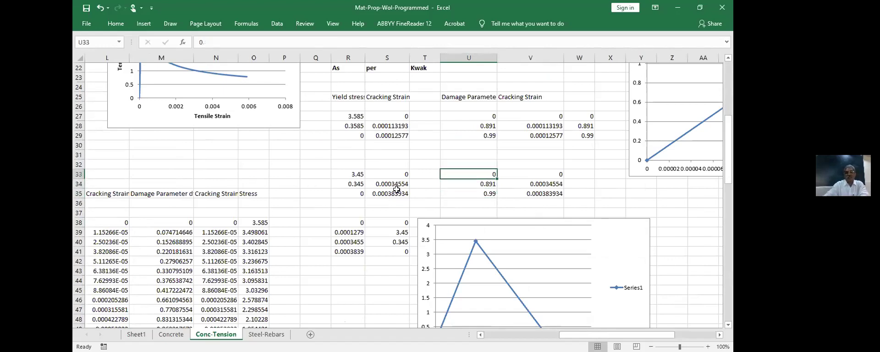
click(548, 185)
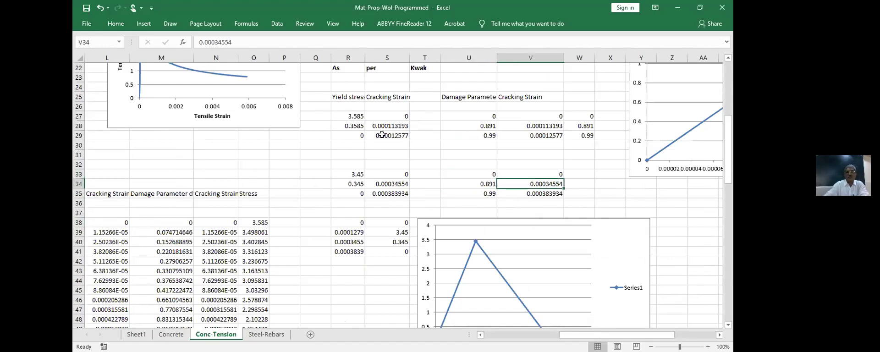
scroll(382, 131, up, 6)
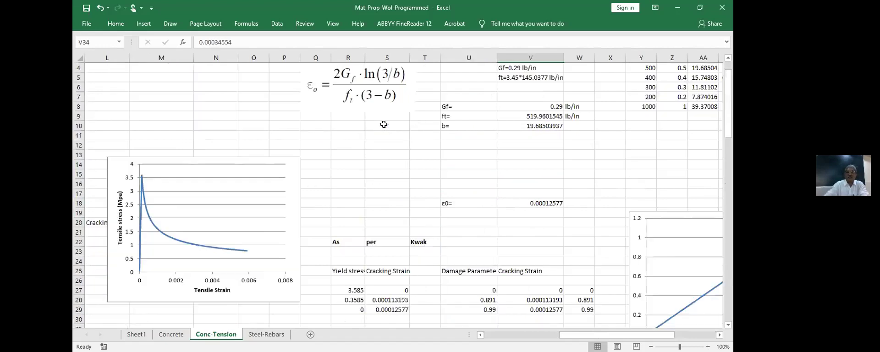
scroll(441, 213, down, 6)
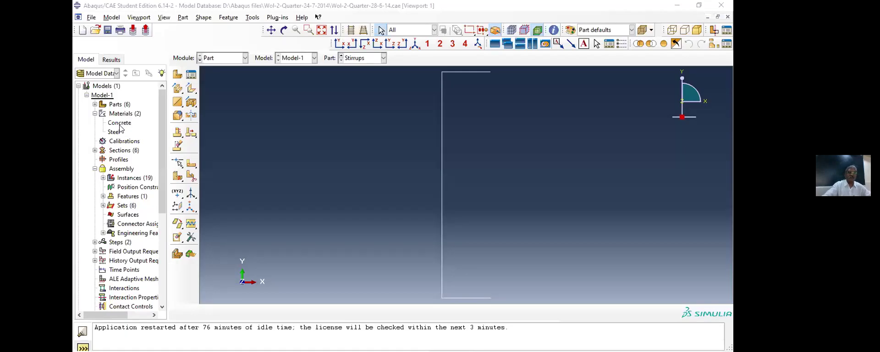
Switch to Abaqus/CAE, open the Concrete material's definition, and review its elastic constants and damaged plasticity parameters
right_click(121, 124)
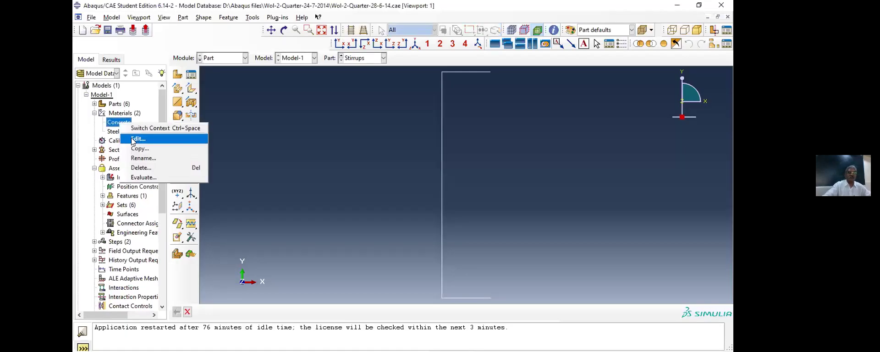
key(ctrl+space)
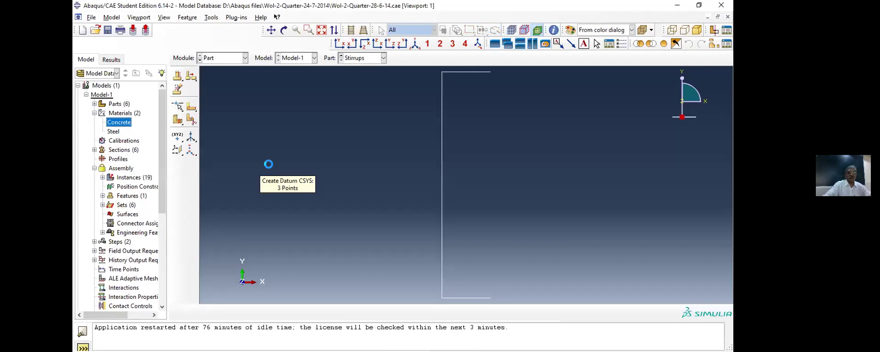
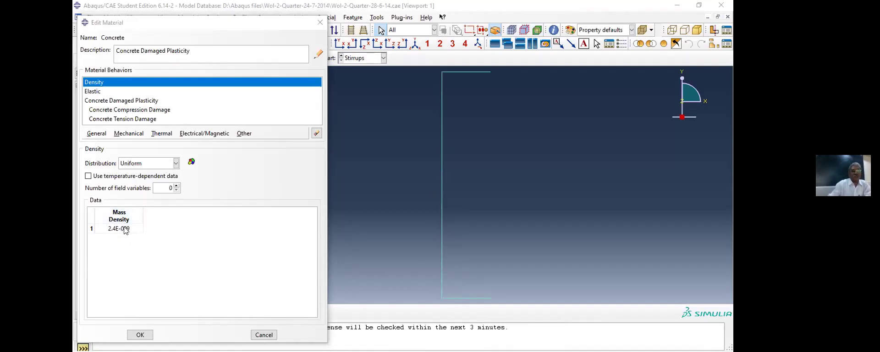
click(97, 92)
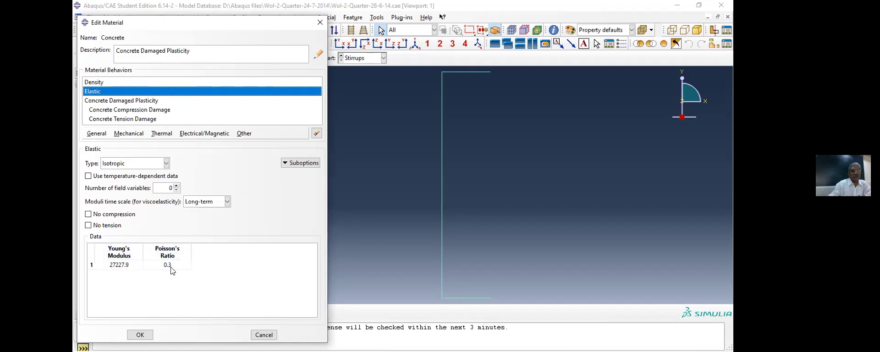
click(138, 102)
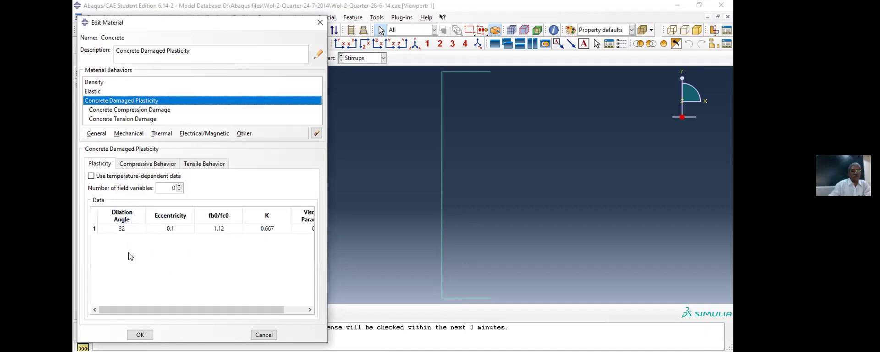
drag(141, 306, 180, 307)
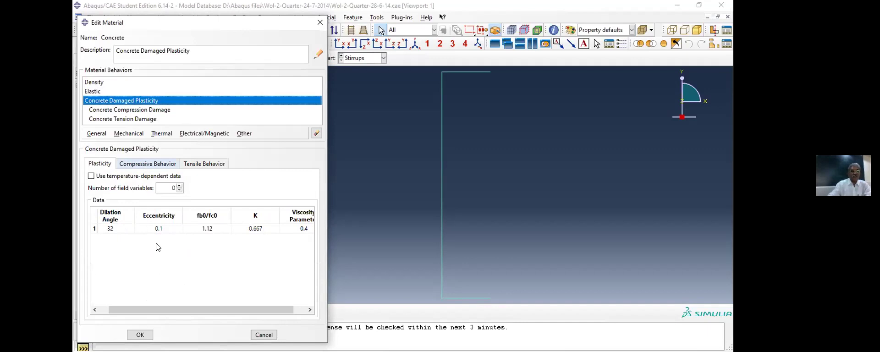
Review the yield stress and inelastic strain table of the concrete's compressive behavior
click(148, 163)
click(179, 236)
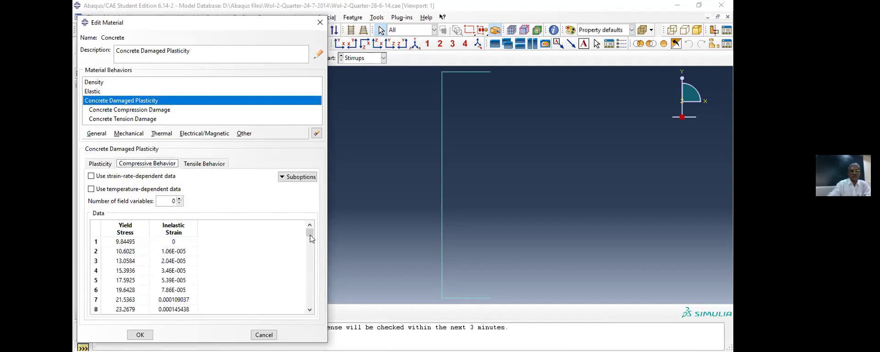
drag(311, 236, 311, 267)
click(312, 305)
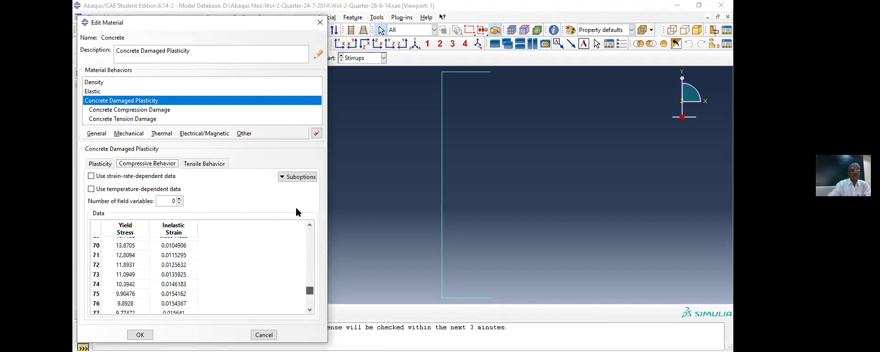
scroll(296, 212, up, 15)
Open the Compression Damage suboption of the compressive behavior and enlarge its editor to show more data rows
click(295, 178)
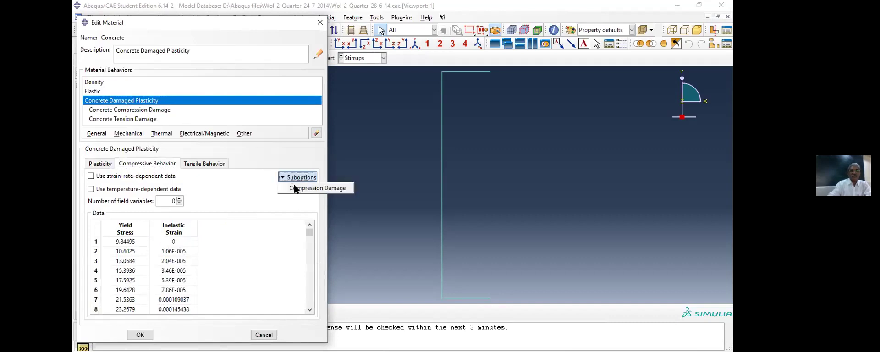
click(296, 189)
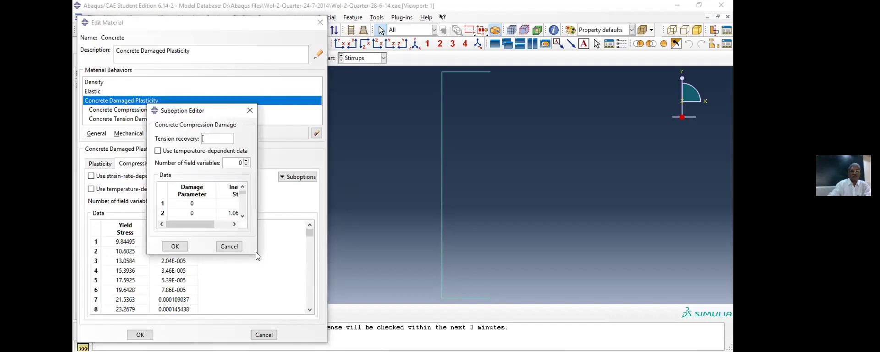
drag(255, 251, 342, 346)
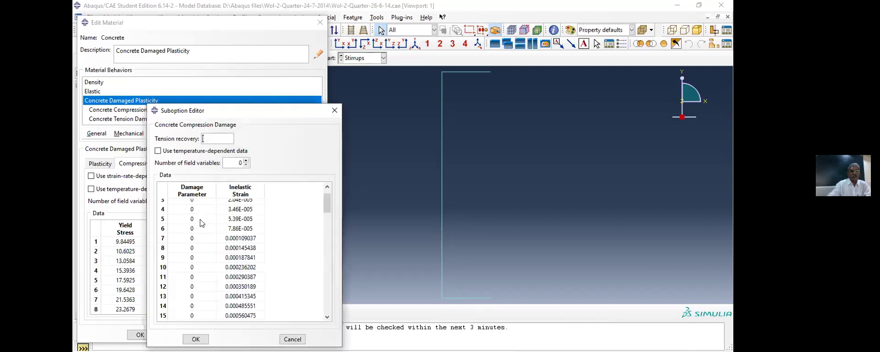
Review the damage parameter and inelastic strain table of the concrete's compression damage through its last row, and close the suboption editor
scroll(200, 223, down, 4)
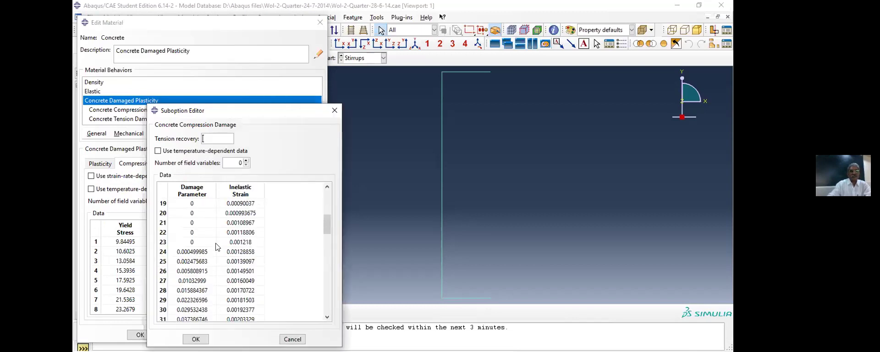
scroll(218, 249, down, 6)
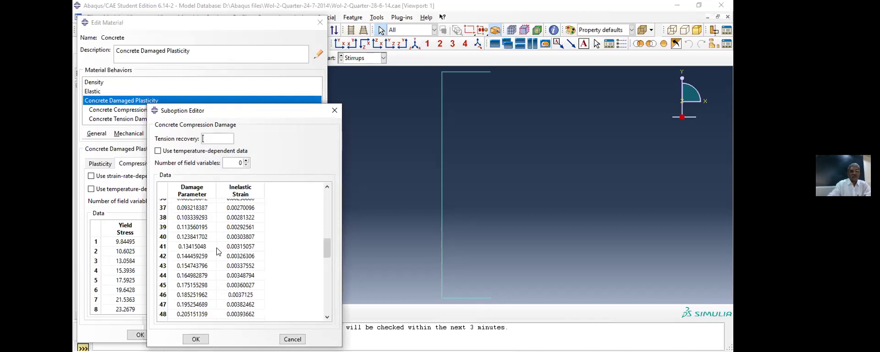
scroll(219, 252, down, 6)
scroll(219, 260, down, 8)
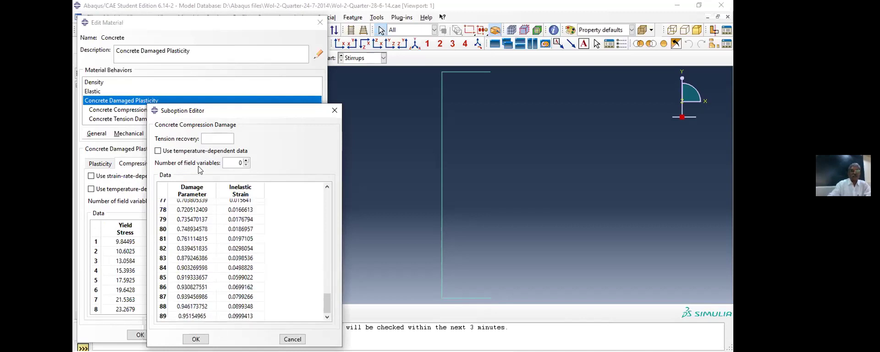
key(Escape)
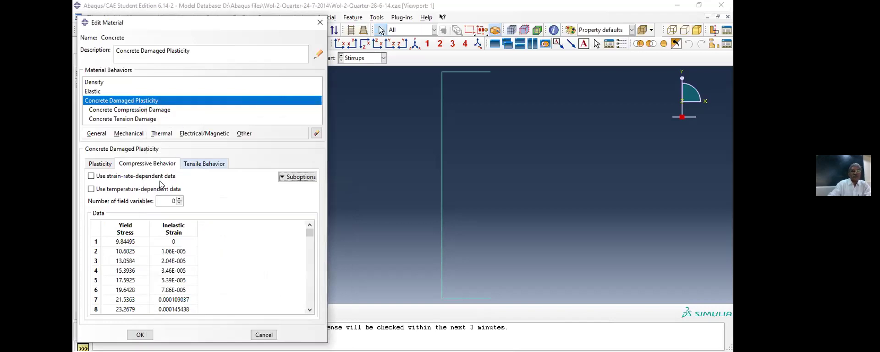
Review the yield stress and cracking strain table of the concrete's tensile behavior through its last row
click(200, 164)
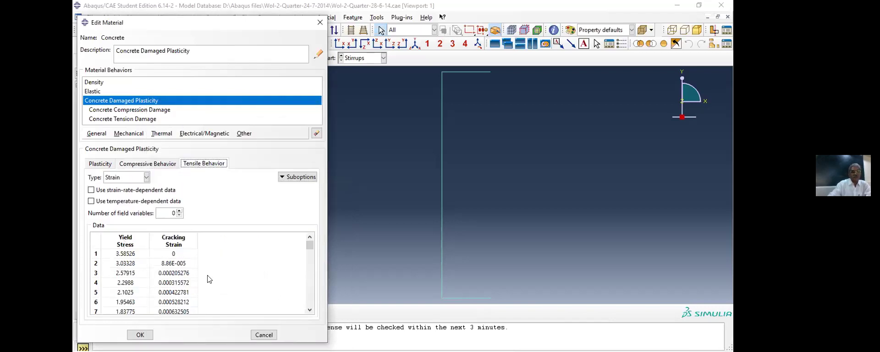
drag(309, 249, 310, 306)
scroll(309, 303, down, 3)
click(169, 242)
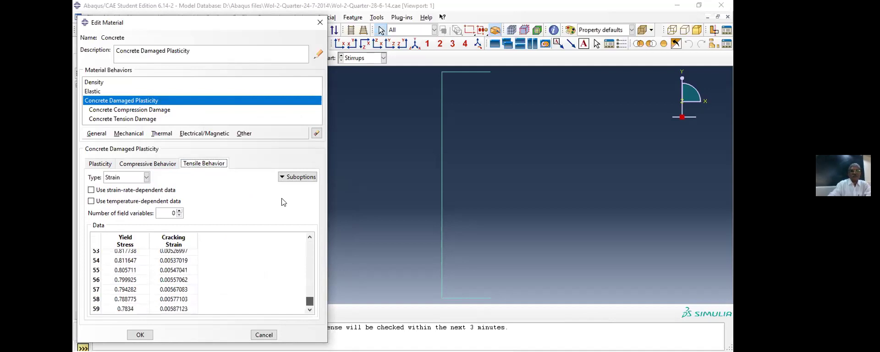
Open the Tension Damage suboption, review its damage parameter and cracking strain table through the last row, and close the editor
click(293, 180)
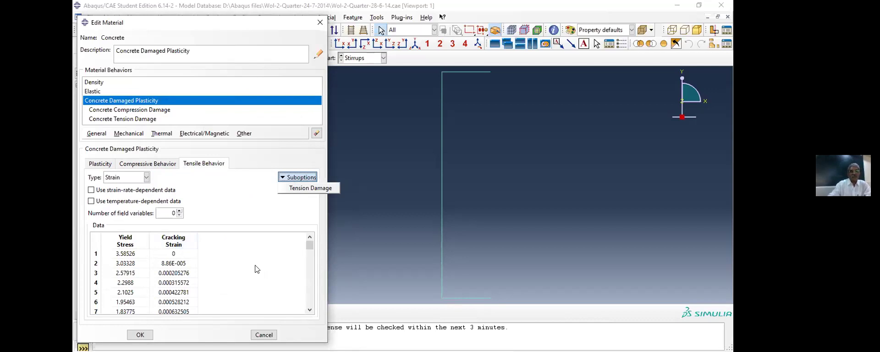
drag(256, 267, 341, 329)
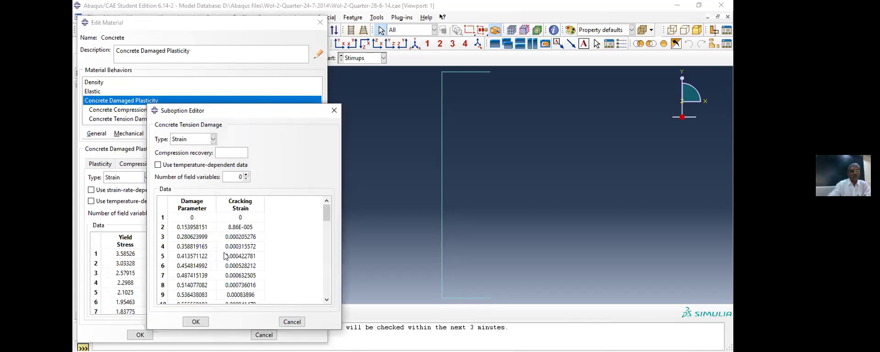
scroll(226, 256, down, 5)
scroll(226, 256, down, 12)
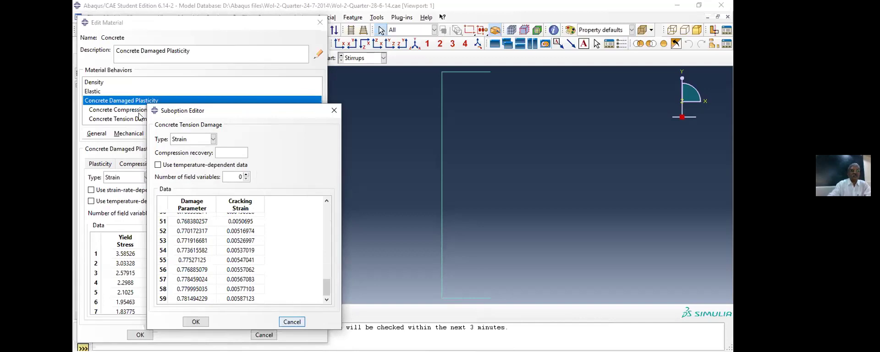
key(Escape)
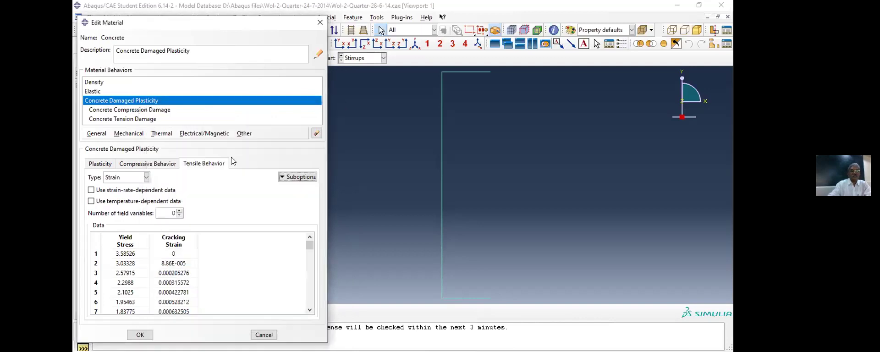
Revisit the suboptions of the concrete's tensile and compressive behavior and its plasticity data, and close the material definition
click(288, 177)
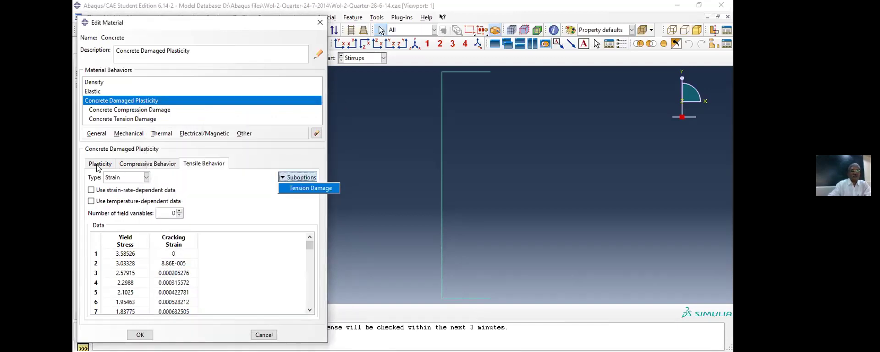
click(131, 160)
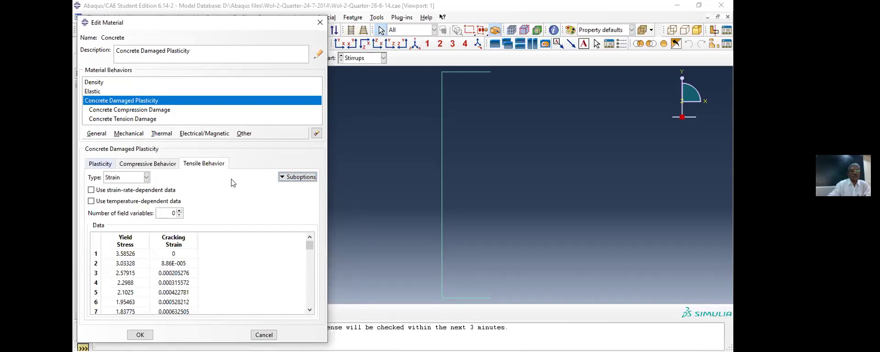
click(298, 177)
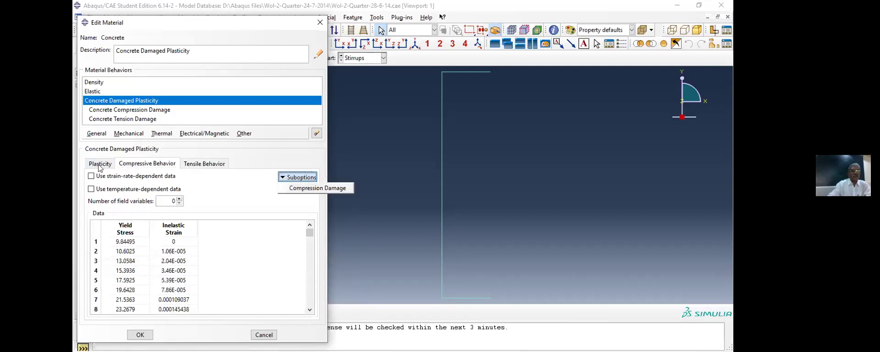
click(270, 184)
click(100, 164)
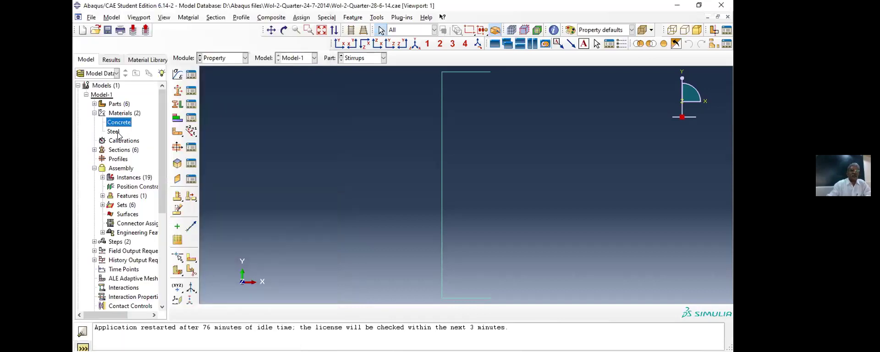
Open the Steel material's definition, review its density, elastic constants and plastic yield data, and close it without changes
right_click(122, 137)
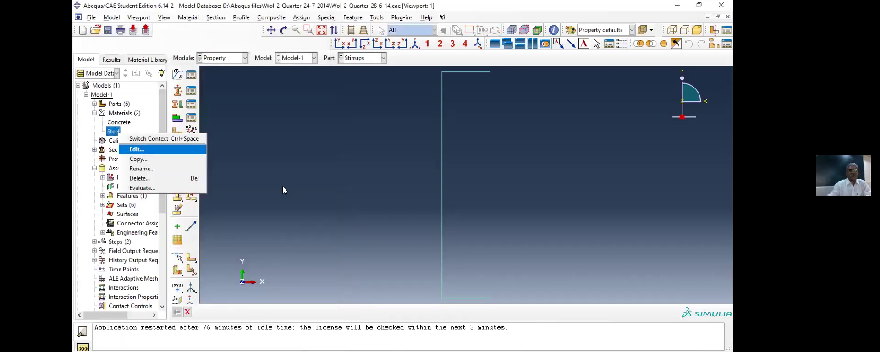
key(Return)
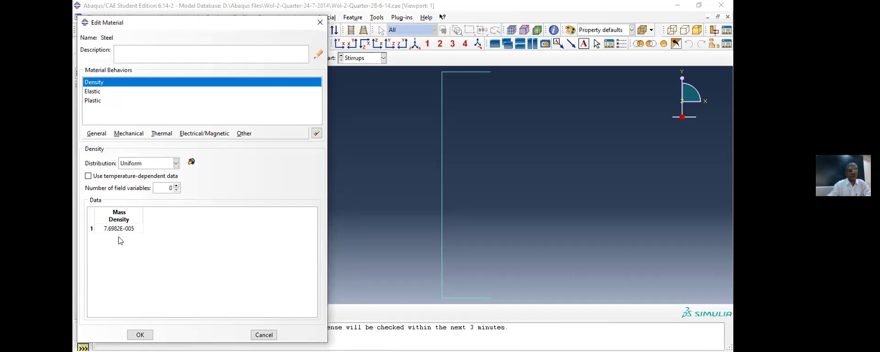
click(105, 94)
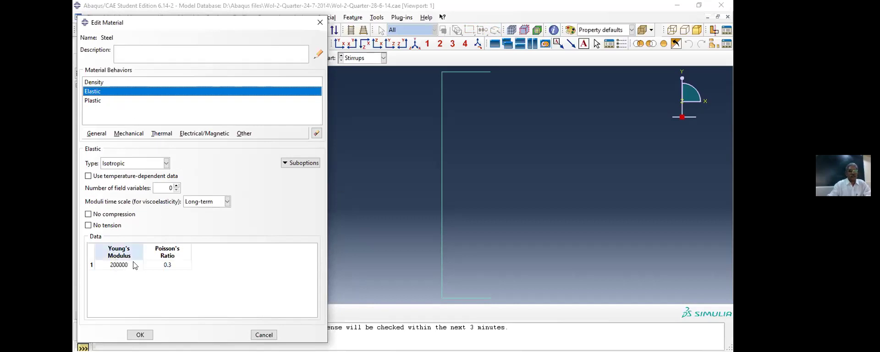
click(98, 101)
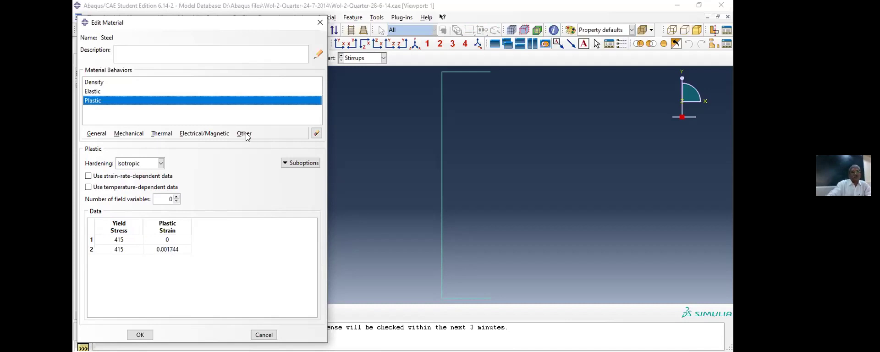
click(271, 334)
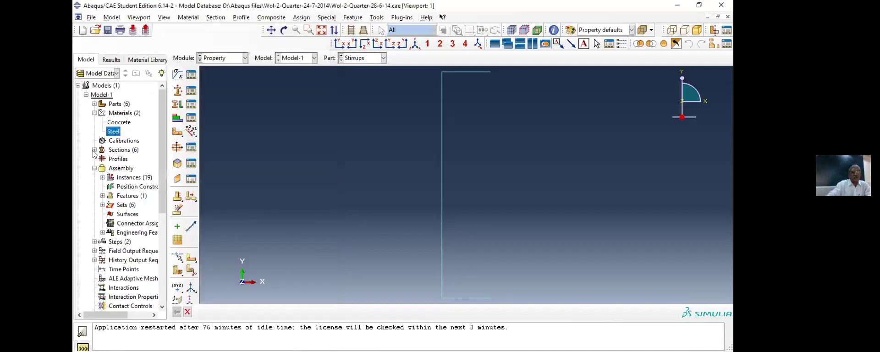
Expand the model's sections in the model tree and display the reinforced beam assembly in the Assembly module
click(95, 150)
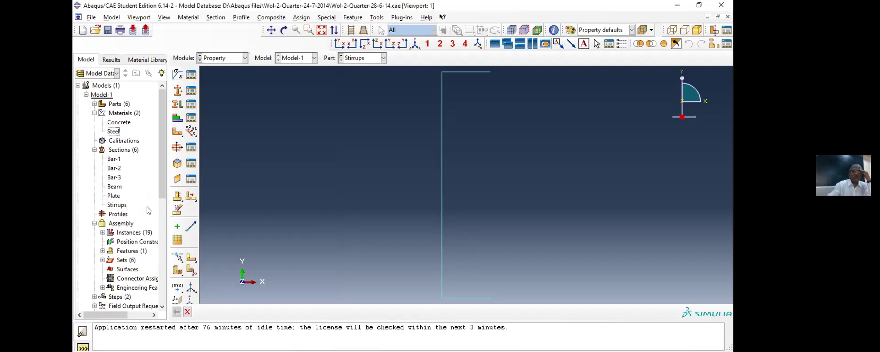
click(224, 87)
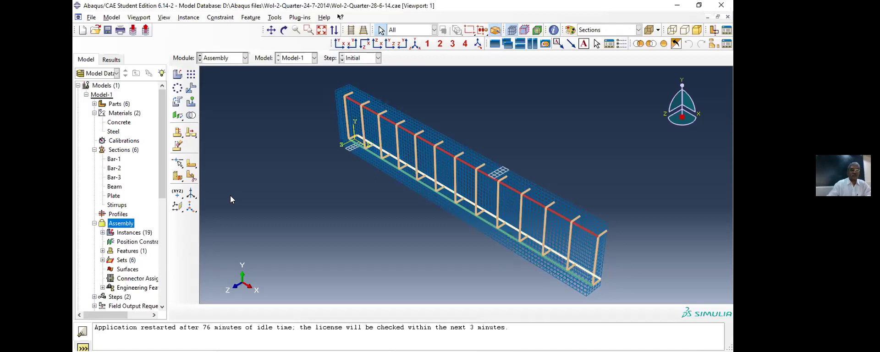
Browse the assembly's part instances and the remaining model tree entries, and expand the boundary conditions
click(102, 233)
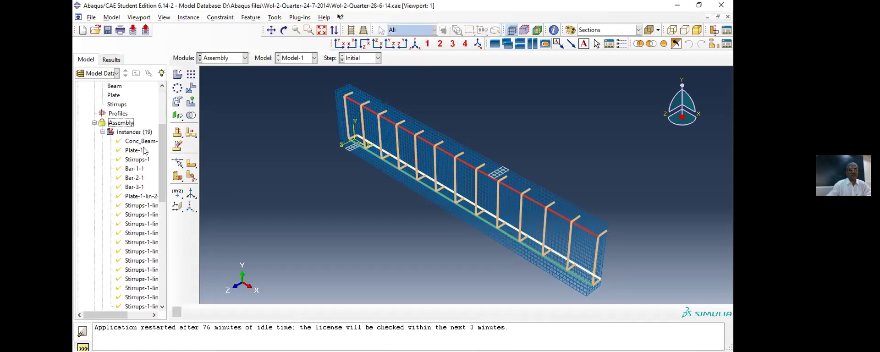
scroll(144, 151, down, 2)
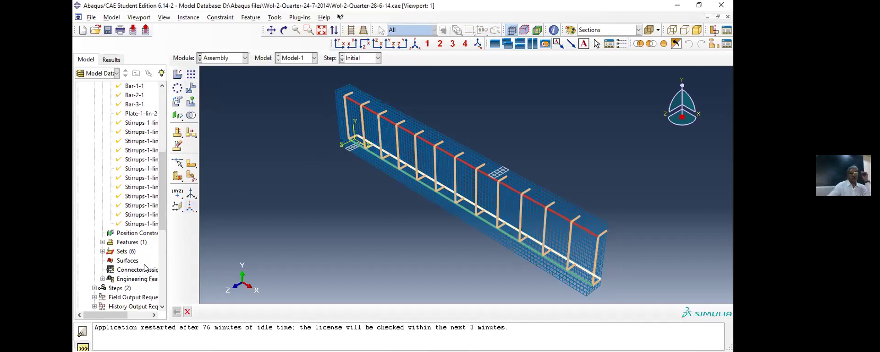
drag(160, 224, 159, 271)
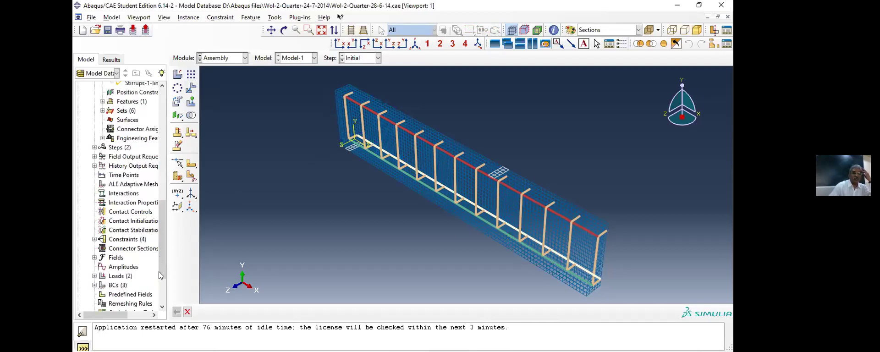
scroll(158, 271, down, 3)
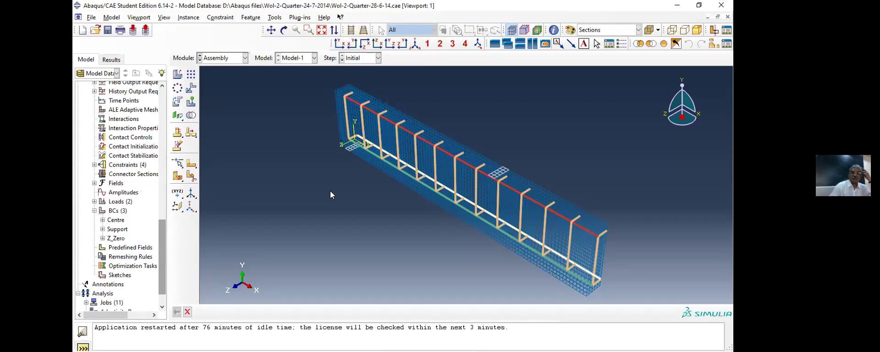